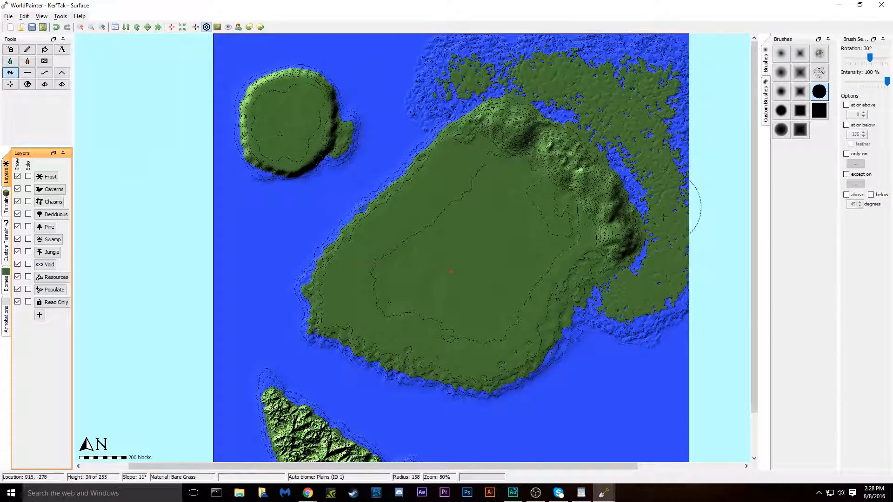
Step: Reduce the brush radius to 114 and choose the dark, irregular blob-shaped custom brush for shaping mountains
drag(755, 149, 755, 200)
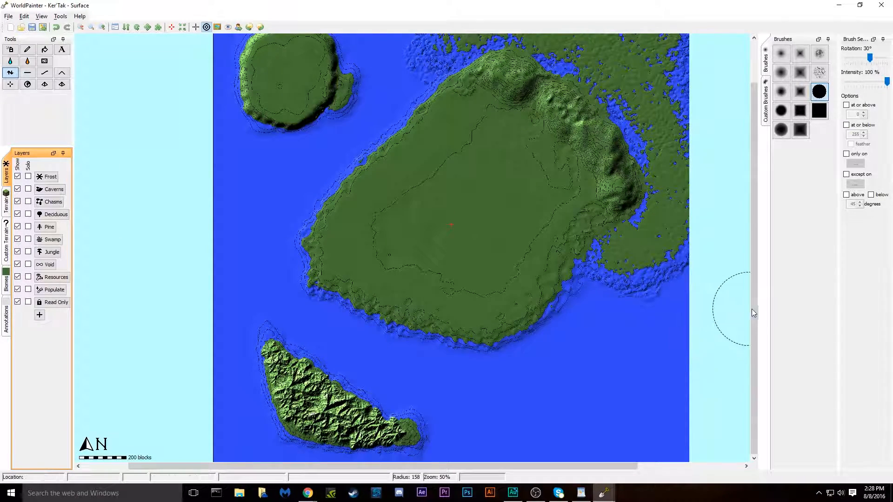
drag(752, 311, 753, 269)
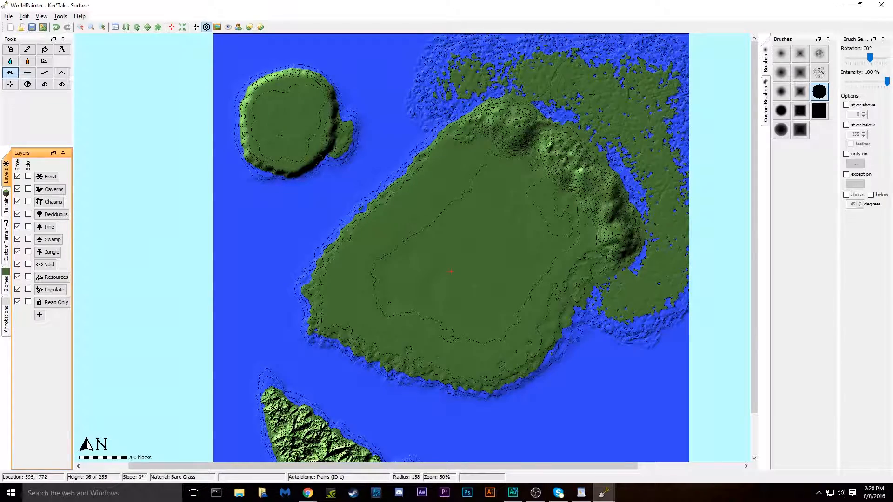
scroll(511, 122, up, 3)
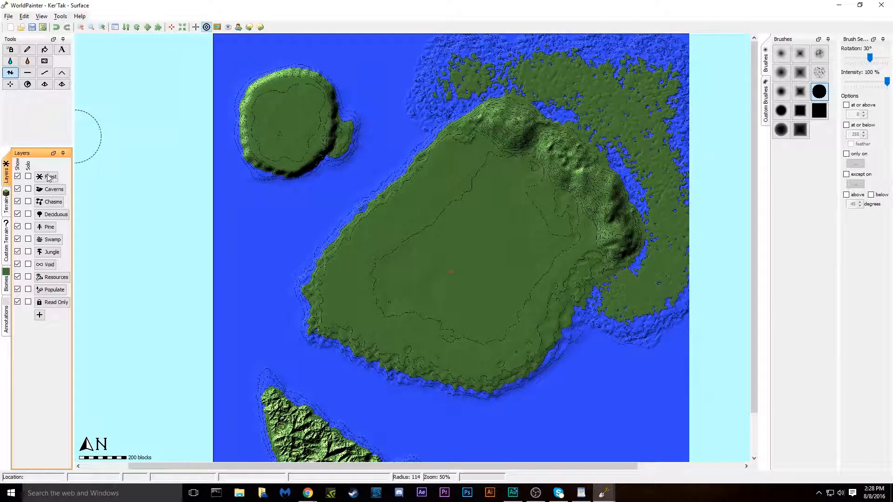
click(767, 105)
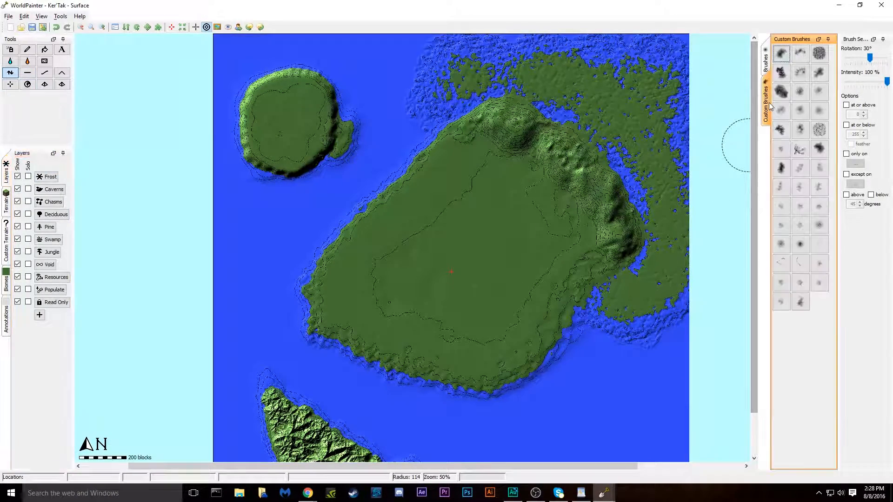
click(781, 91)
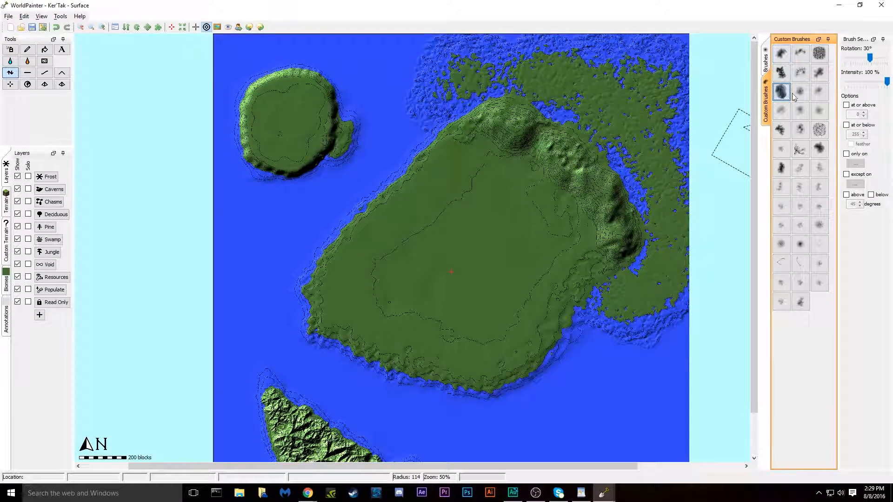
Step: Raise the mountain range along the large island's north and northeast, rotating the brush to -15° and 15° between strokes
alt+scroll(522, 119, up, 4)
alt+scroll(516, 107, down, 2)
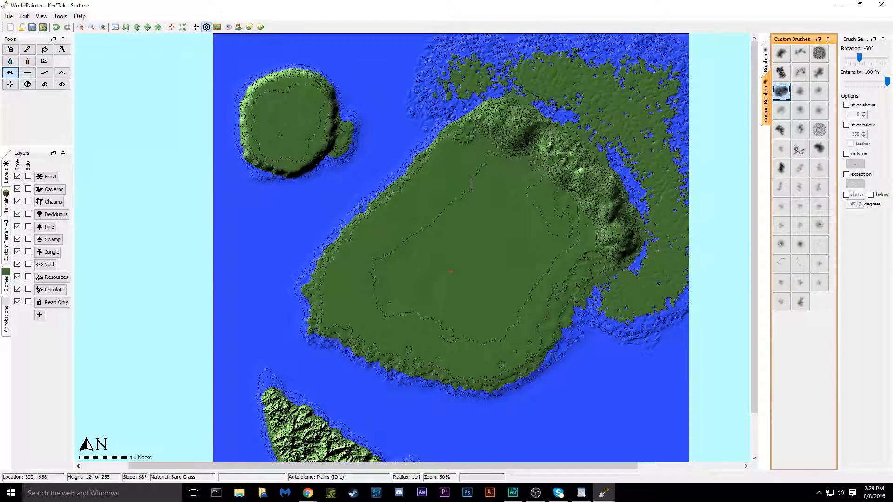
alt+scroll(516, 107, up, 1)
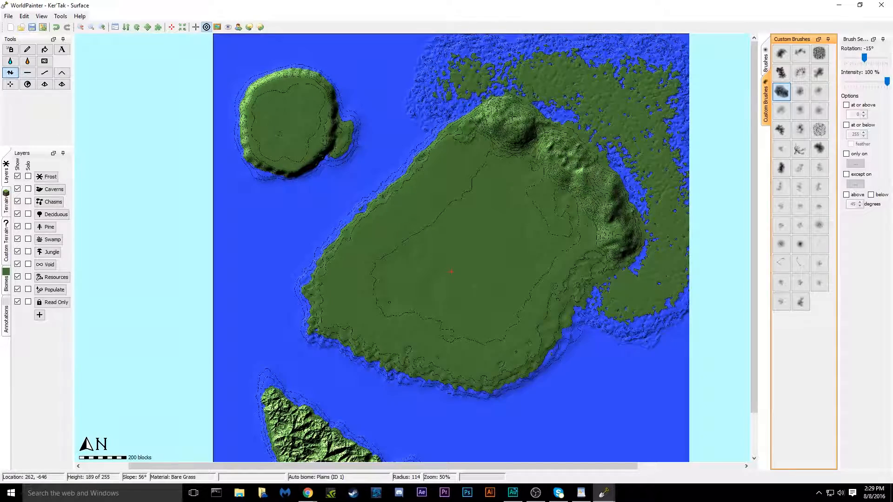
drag(563, 153, 563, 156)
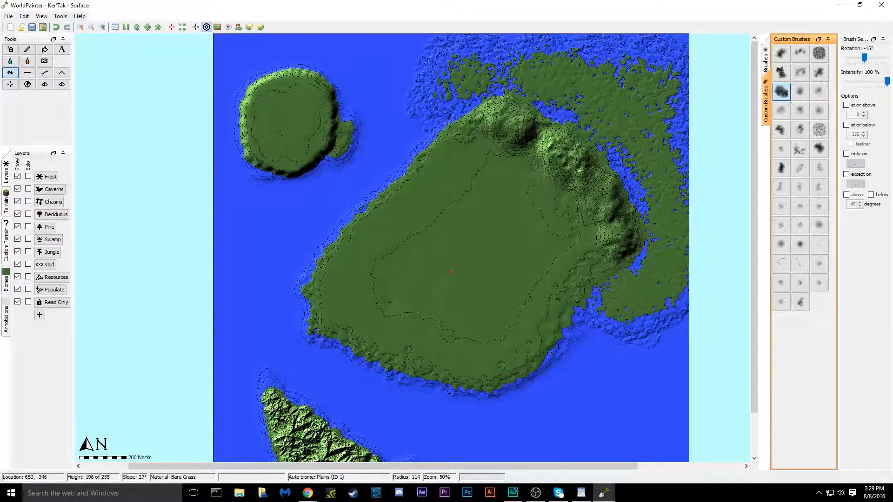
alt+scroll(603, 191, down, 3)
drag(603, 191, 599, 191)
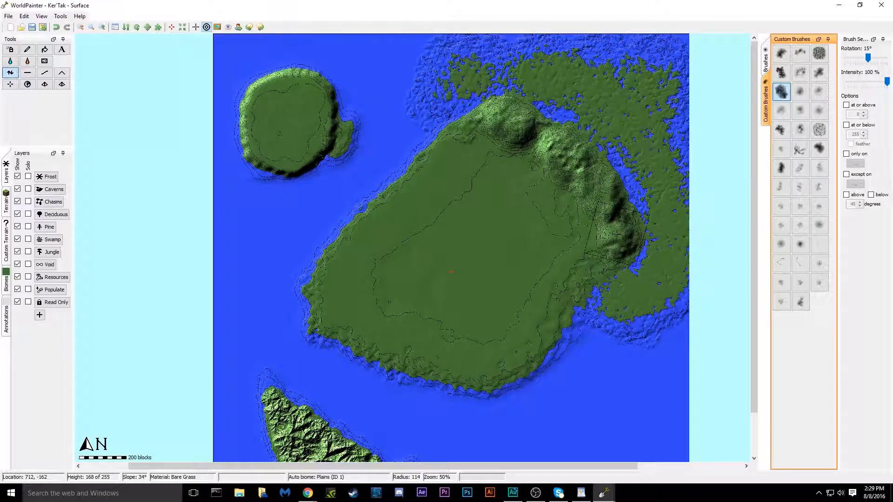
Step: Raise the range's southeastern end and add a peak at its northwestern end, using brush radius 72 and rotation 30°
ctrl+scroll(617, 234, up, 1)
ctrl+scroll(617, 233, down, 1)
alt+scroll(617, 233, down, 1)
scroll(617, 232, up, 4)
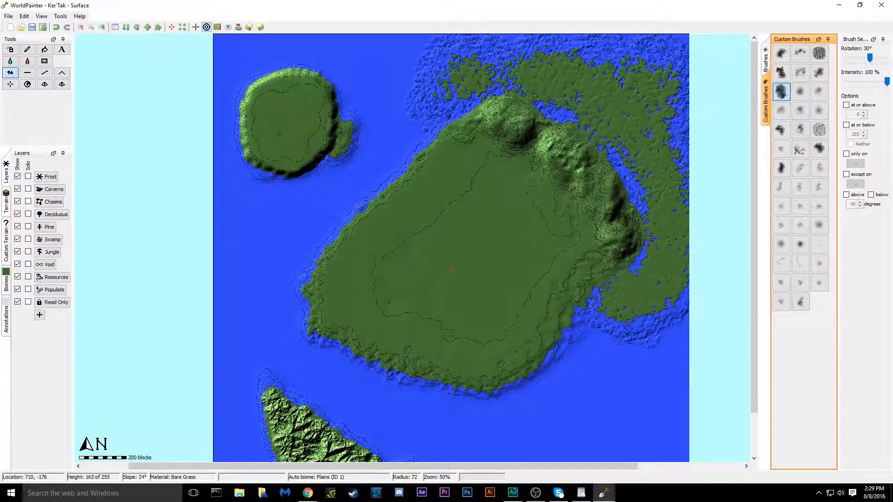
drag(616, 232, 617, 237)
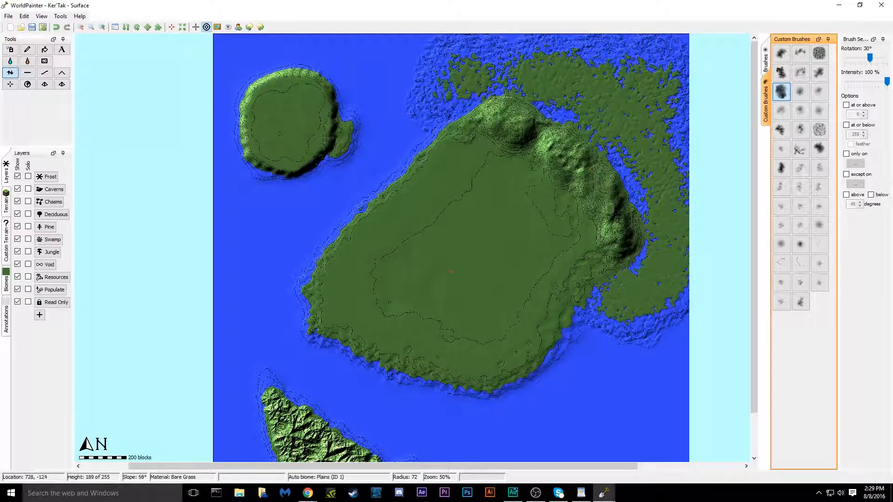
drag(618, 218, 636, 264)
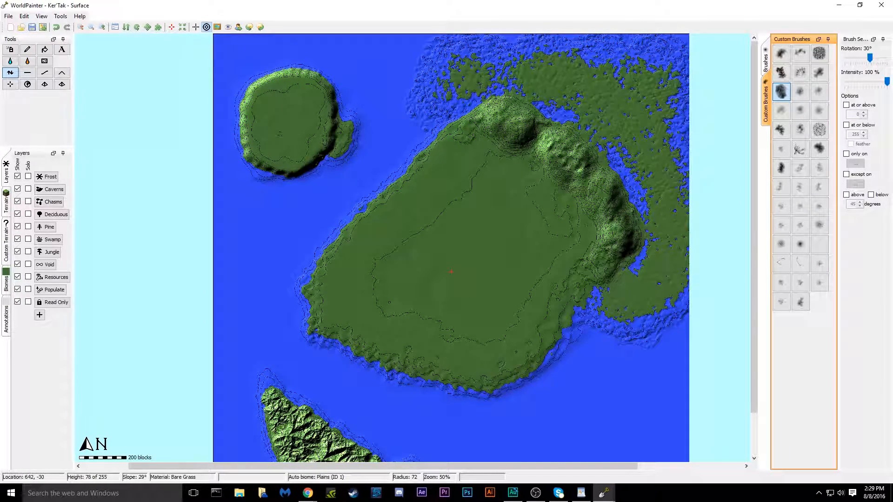
drag(603, 262, 601, 263)
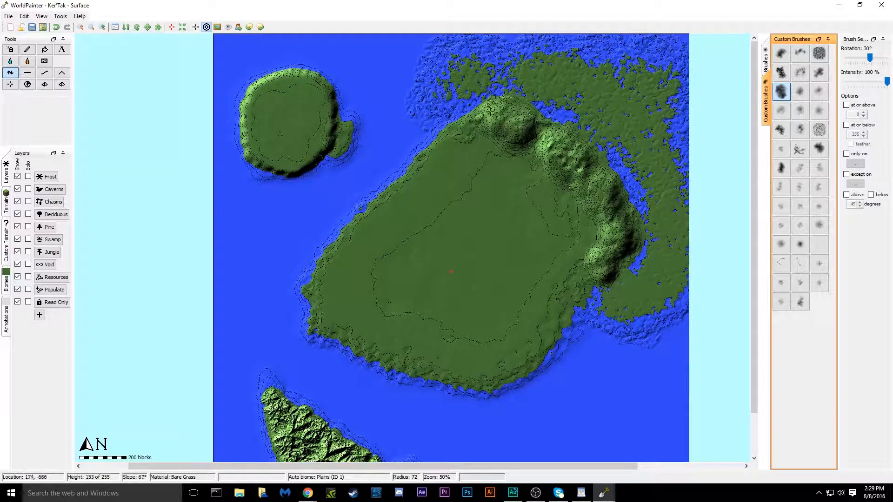
mouse_move(466, 114)
mouse_down()
mouse_move(453, 137)
mouse_move(466, 128)
mouse_up()
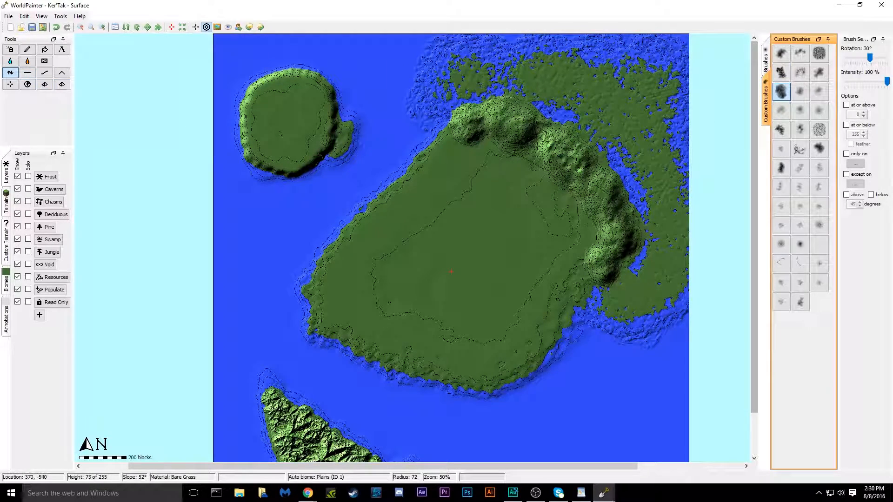
Step: Shrink the brush to radius 32 and rotate it to 75° for detail work on the northern mountains
alt+scroll(537, 146, down, 2)
scroll(548, 127, down, 1)
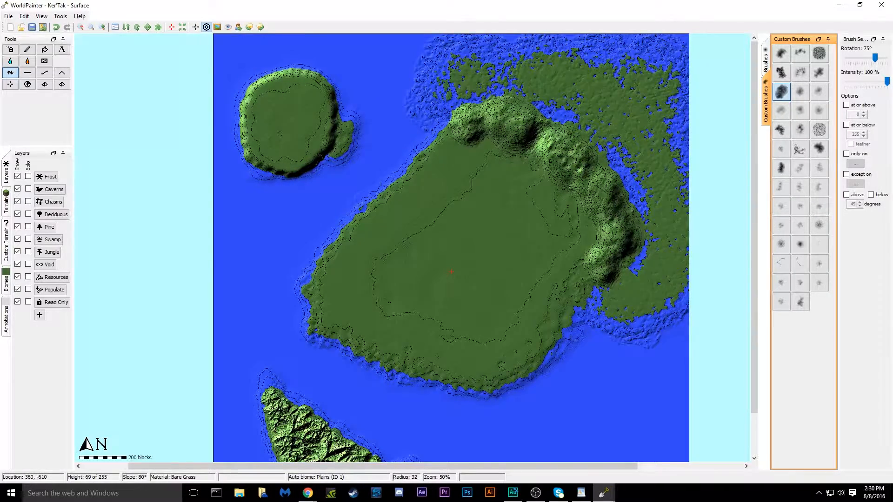
scroll(451, 271, up, 1)
drag(754, 177, 754, 122)
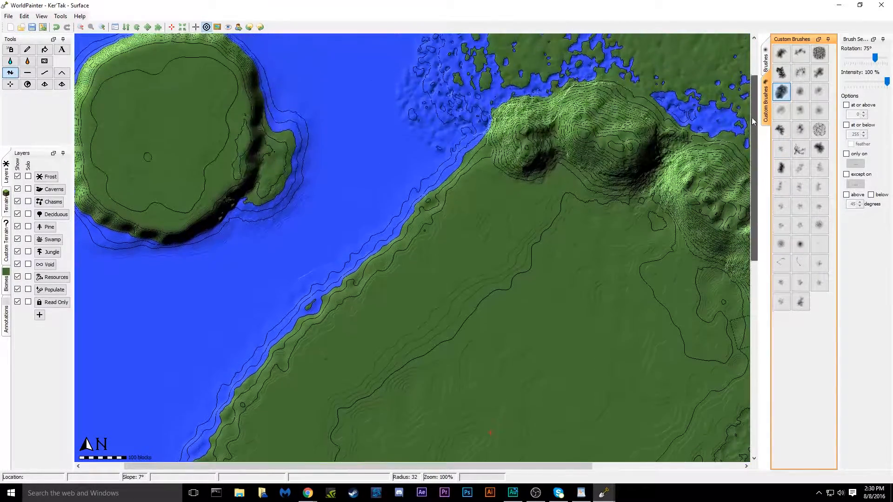
Step: Examine the gap between the northern mountains in the 3D view
mouse_move(603, 492)
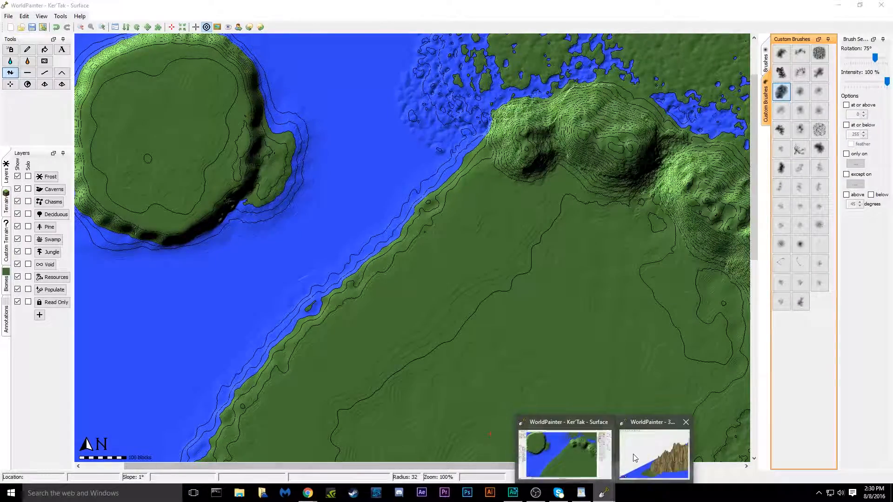
click(636, 459)
drag(400, 303, 216, 236)
drag(432, 321, 276, 198)
drag(428, 339, 350, 275)
Step: Lower the terrain in the gap between the northern mountains and check its shape in the 3D view
click(669, 133)
right_drag(669, 133, 670, 136)
mouse_move(604, 493)
click(651, 454)
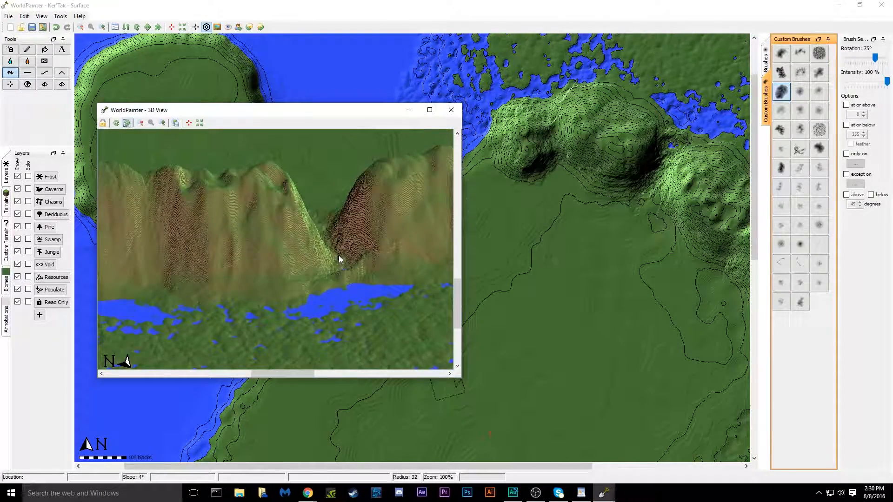
click(409, 110)
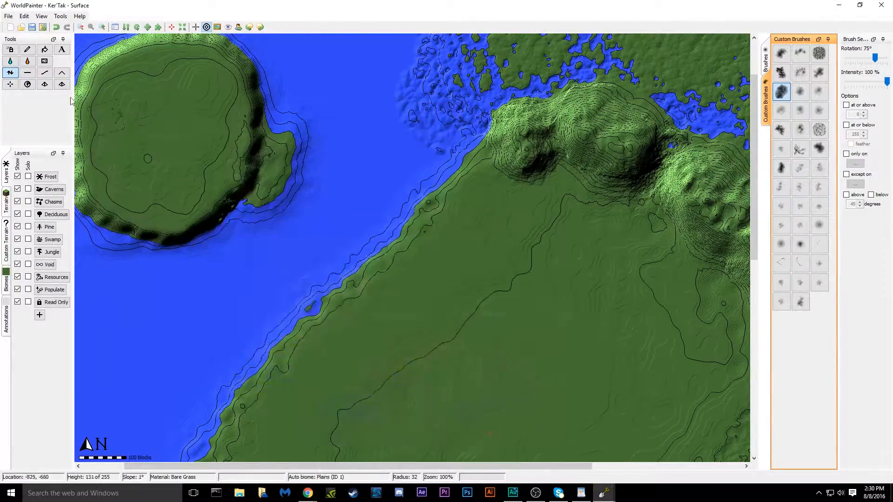
Step: Flatten a passage through the gap between the northern mountains, including the water at its northern mouth, and check it in the 3D view
click(27, 72)
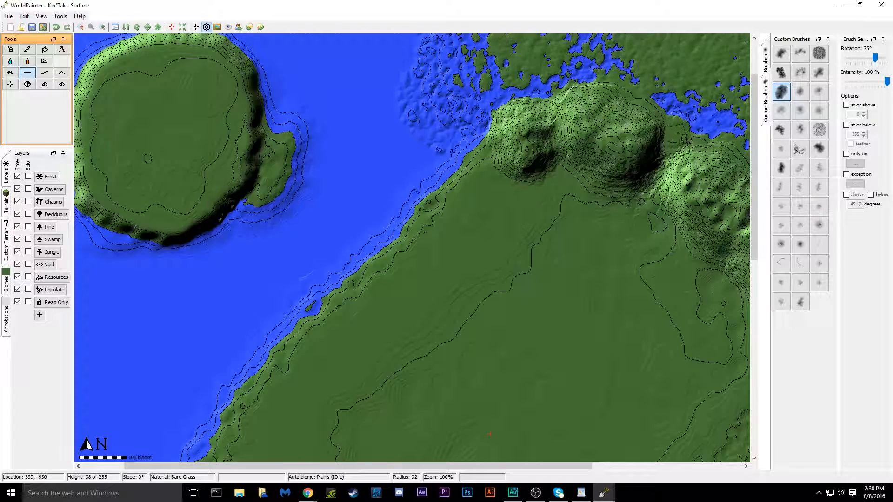
drag(674, 142, 649, 198)
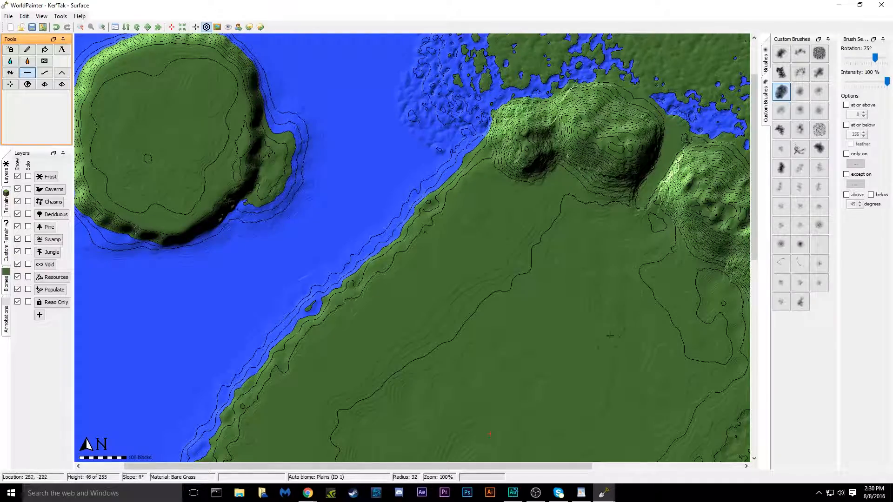
mouse_move(605, 492)
click(653, 447)
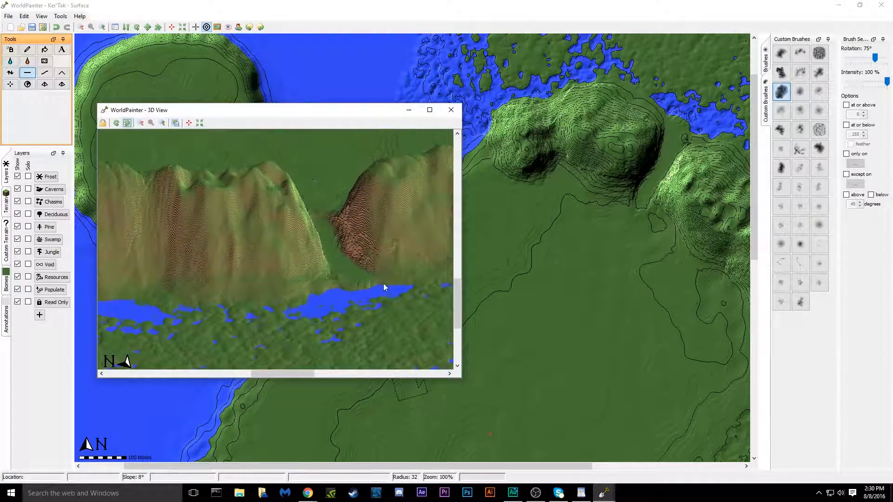
click(409, 110)
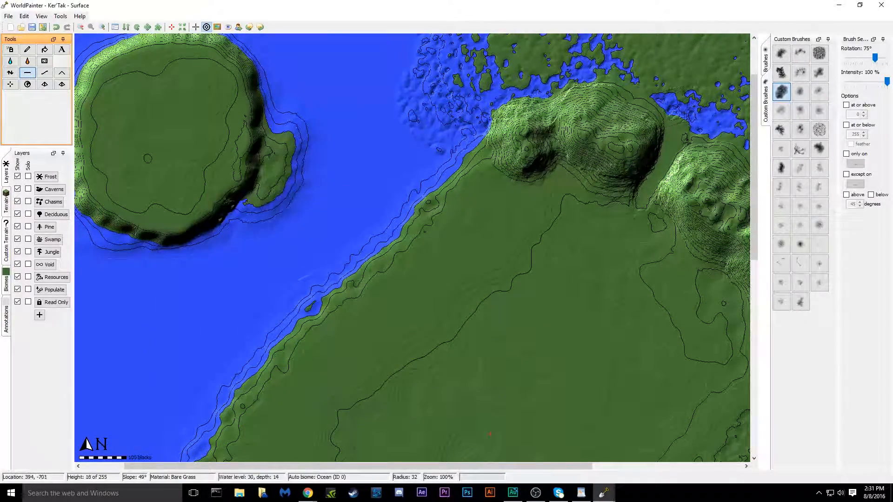
mouse_move(673, 114)
mouse_down()
mouse_move(682, 126)
mouse_move(672, 125)
mouse_move(689, 122)
mouse_move(683, 103)
mouse_move(689, 110)
mouse_up()
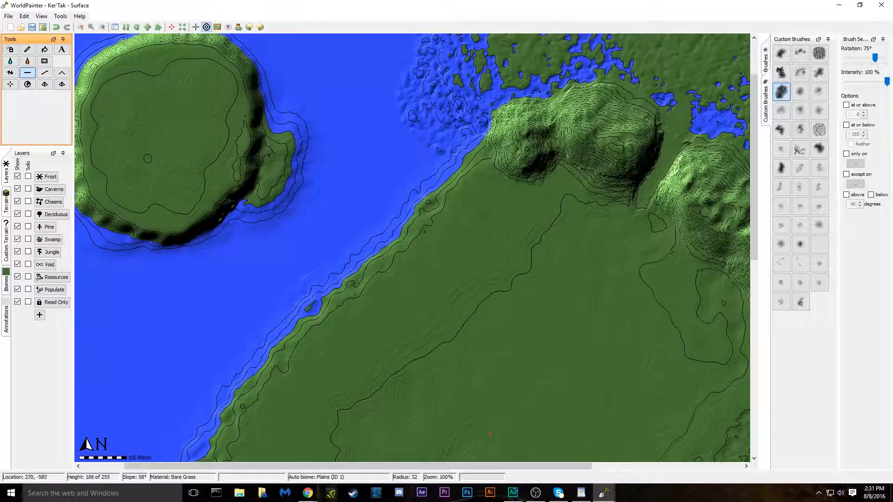
Step: Raise the large island's northwestern shoreline with the last custom brush, using radius 53 and rotation 30°
scroll(450, 341, down, 1)
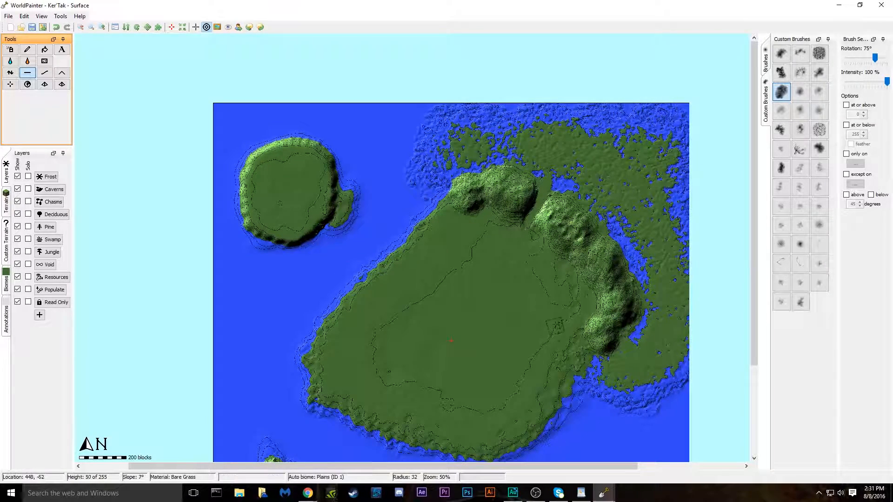
scroll(746, 194, down, 3)
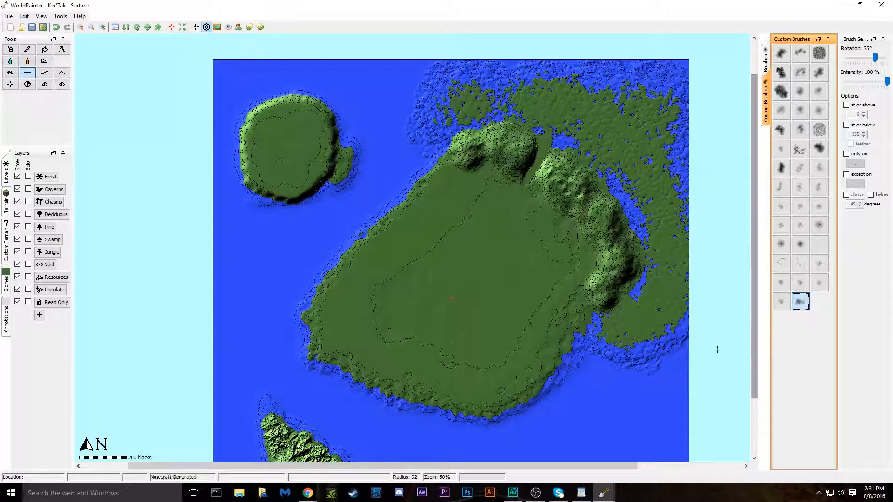
scroll(384, 155, up, 1)
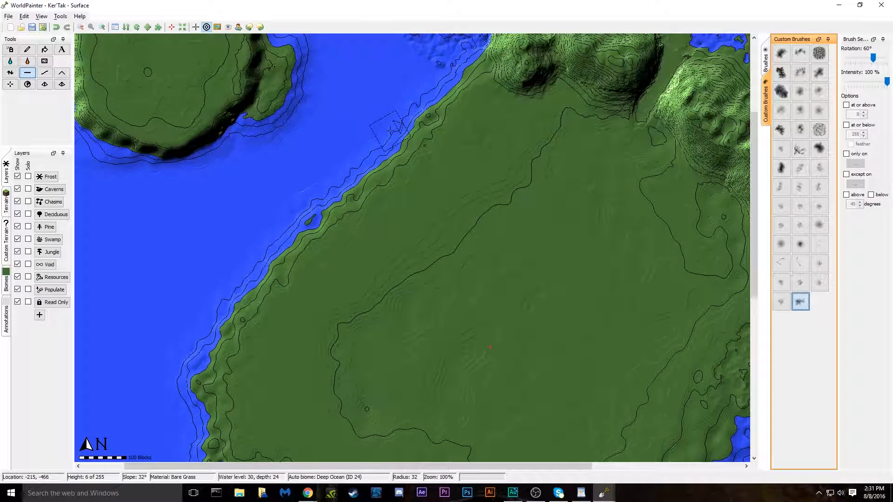
scroll(391, 130, up, 4)
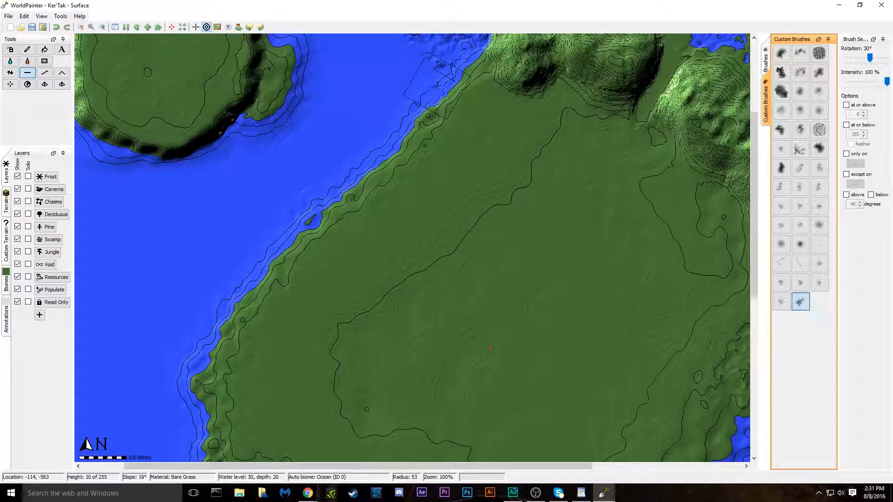
click(9, 72)
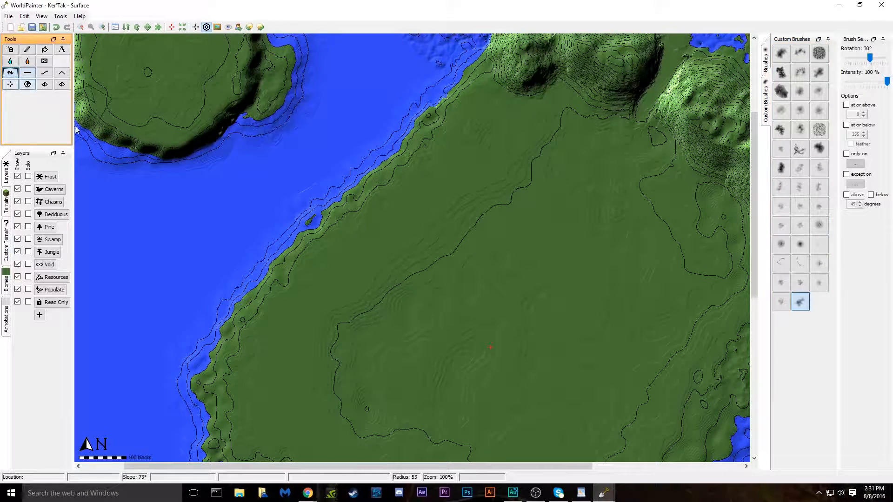
mouse_move(426, 88)
mouse_down()
mouse_move(437, 68)
mouse_move(454, 65)
mouse_move(442, 95)
mouse_move(348, 169)
mouse_up()
mouse_move(401, 125)
mouse_down()
mouse_move(401, 155)
mouse_move(359, 168)
mouse_move(368, 172)
mouse_move(370, 152)
mouse_move(322, 181)
mouse_up()
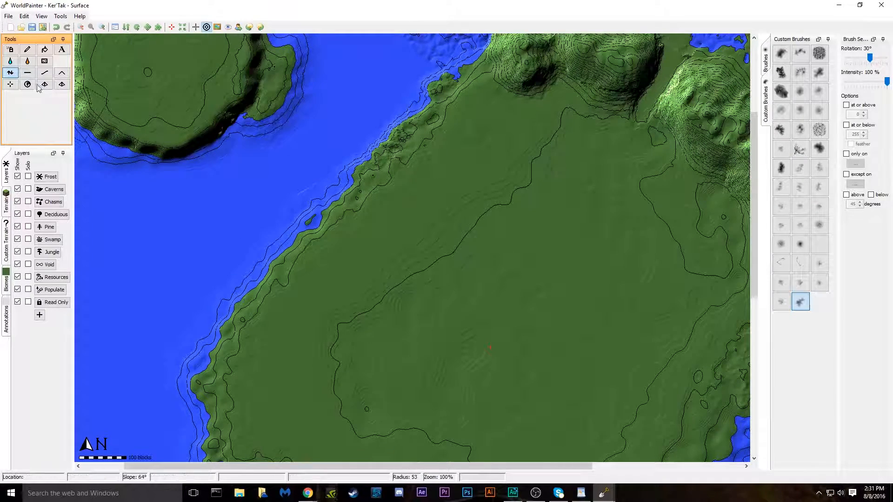
Step: Flatten the raised northwestern shoreline into a wider, level coastal strip extending into the sea
click(27, 75)
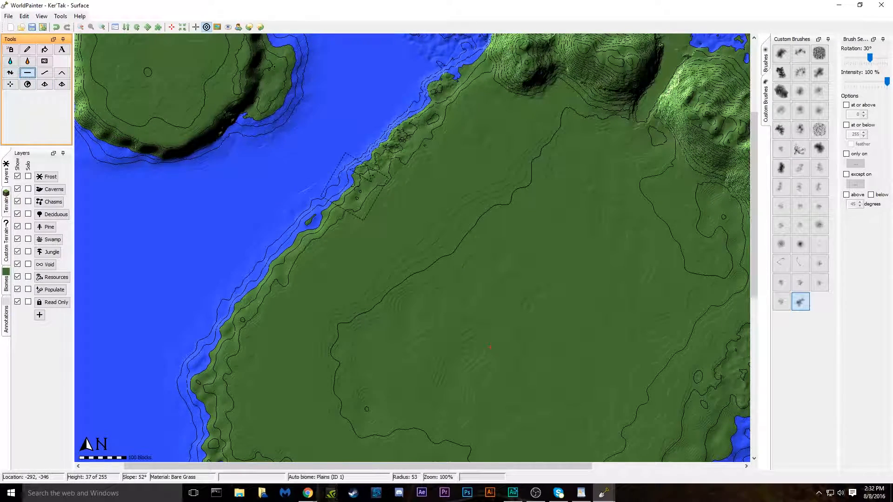
mouse_move(347, 192)
mouse_down()
mouse_move(330, 186)
mouse_move(291, 227)
mouse_move(291, 207)
mouse_move(420, 95)
mouse_move(419, 87)
mouse_move(244, 277)
mouse_move(261, 268)
mouse_move(247, 246)
mouse_move(281, 260)
mouse_move(282, 246)
mouse_move(305, 228)
mouse_move(302, 242)
mouse_move(311, 210)
mouse_move(333, 225)
mouse_move(319, 234)
mouse_move(330, 214)
mouse_move(362, 199)
mouse_move(401, 148)
mouse_move(398, 139)
mouse_move(417, 126)
mouse_move(396, 139)
mouse_move(437, 105)
mouse_move(397, 140)
mouse_up()
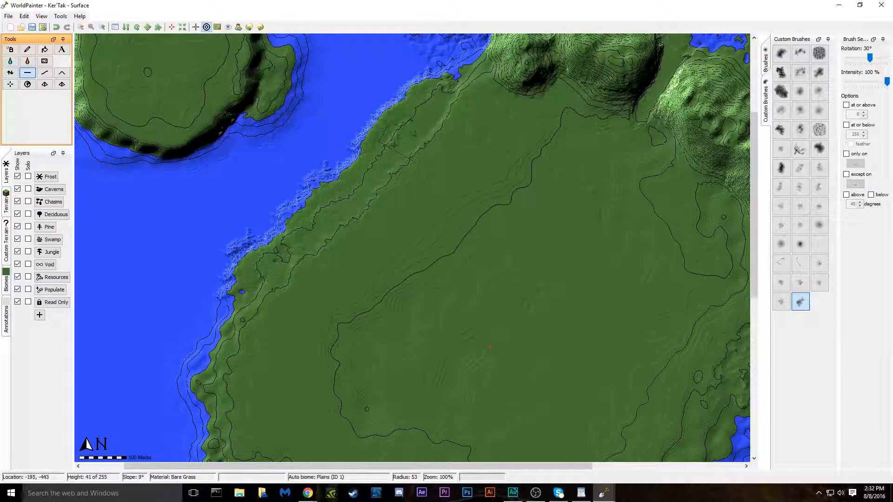
mouse_move(362, 187)
mouse_down()
mouse_move(280, 228)
mouse_move(273, 245)
mouse_move(251, 237)
mouse_move(308, 207)
mouse_move(301, 202)
mouse_move(372, 115)
mouse_move(412, 95)
mouse_up()
Step: Continue flattening and widening the large island's coast along the western shore down to its southwestern corner
mouse_move(249, 248)
mouse_down()
mouse_move(212, 326)
mouse_move(223, 281)
mouse_move(220, 330)
mouse_move(195, 359)
mouse_move(200, 344)
mouse_move(186, 388)
mouse_move(200, 410)
mouse_move(201, 437)
mouse_up()
mouse_move(222, 401)
mouse_down()
mouse_move(216, 378)
mouse_move(238, 336)
mouse_up()
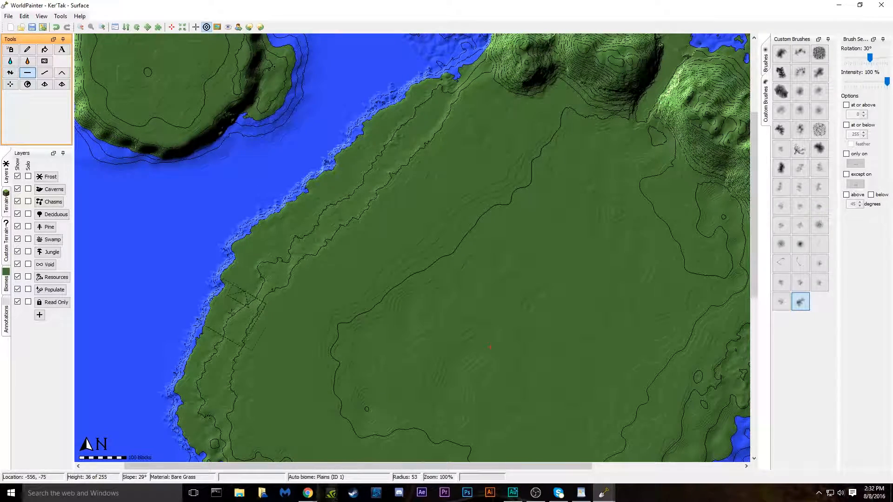
drag(248, 291, 289, 255)
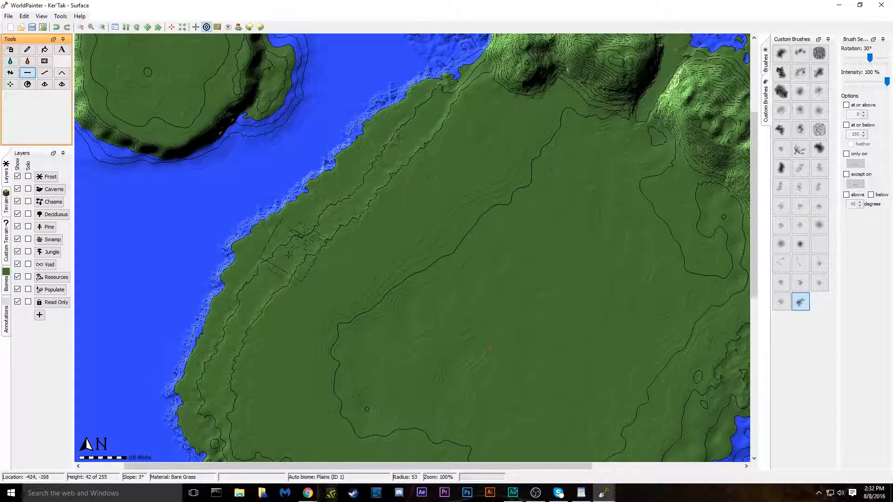
drag(756, 171, 761, 234)
drag(197, 307, 237, 339)
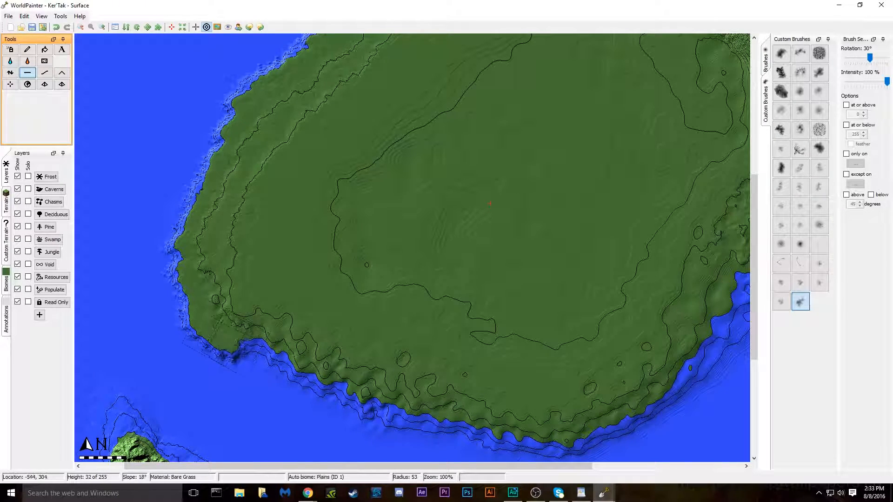
Step: Flatten the large island's southwestern corner and level the uneven ground along its southern shore
mouse_move(218, 282)
mouse_down()
mouse_move(213, 268)
mouse_move(226, 295)
mouse_up()
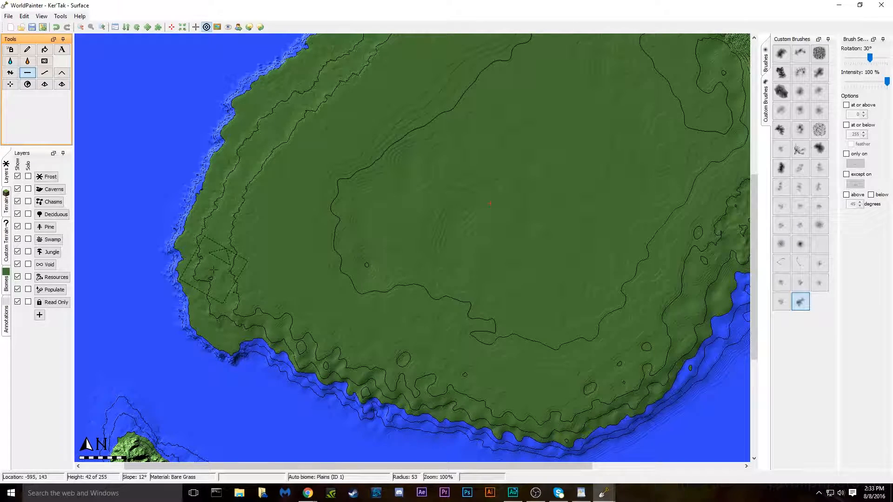
mouse_move(235, 348)
mouse_down()
mouse_move(247, 326)
mouse_move(235, 338)
mouse_move(291, 348)
mouse_up()
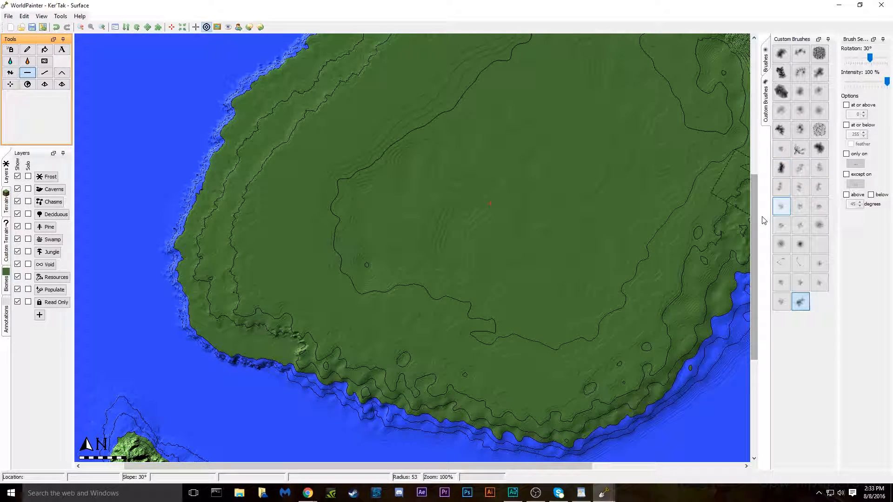
drag(753, 219, 754, 195)
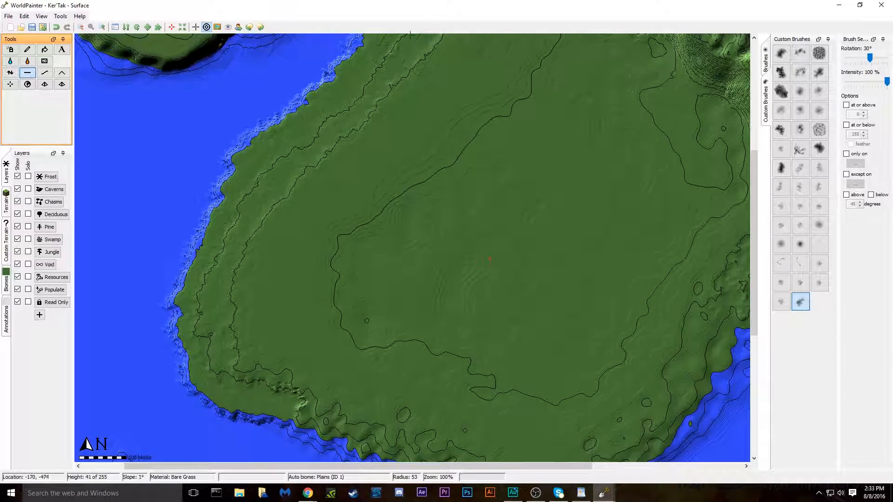
drag(754, 309, 754, 265)
drag(755, 184, 767, 294)
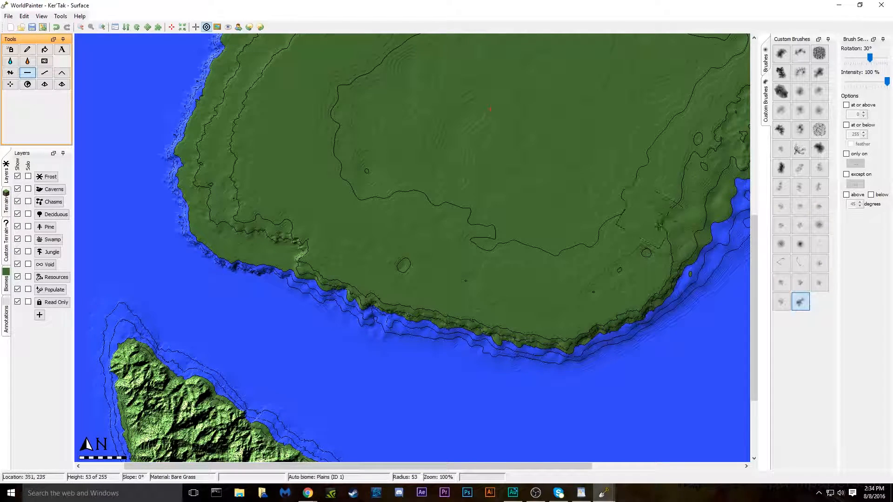
Step: Flatten the large island's southeastern coast and fill the inlet below the eastern mountain to join the neighbouring lowland
drag(674, 240, 691, 241)
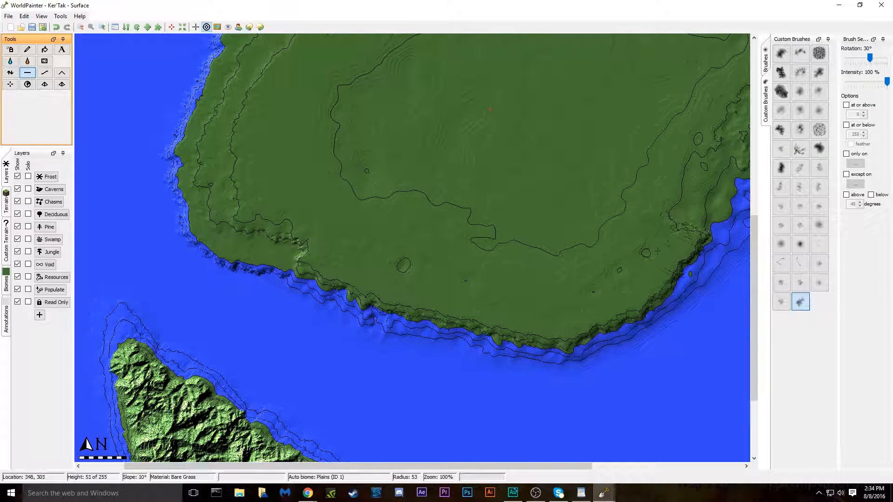
drag(361, 465, 499, 456)
drag(756, 254, 759, 205)
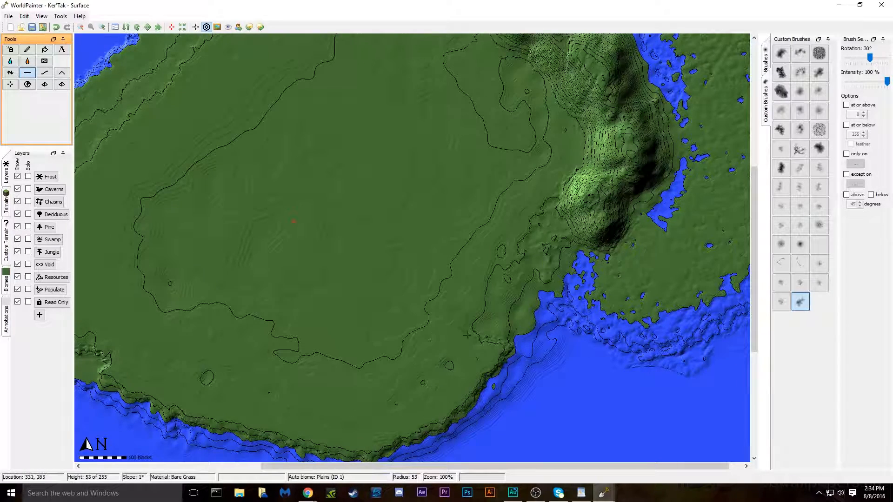
mouse_move(527, 318)
mouse_down()
mouse_move(588, 267)
mouse_move(565, 314)
mouse_move(531, 333)
mouse_move(528, 310)
mouse_up()
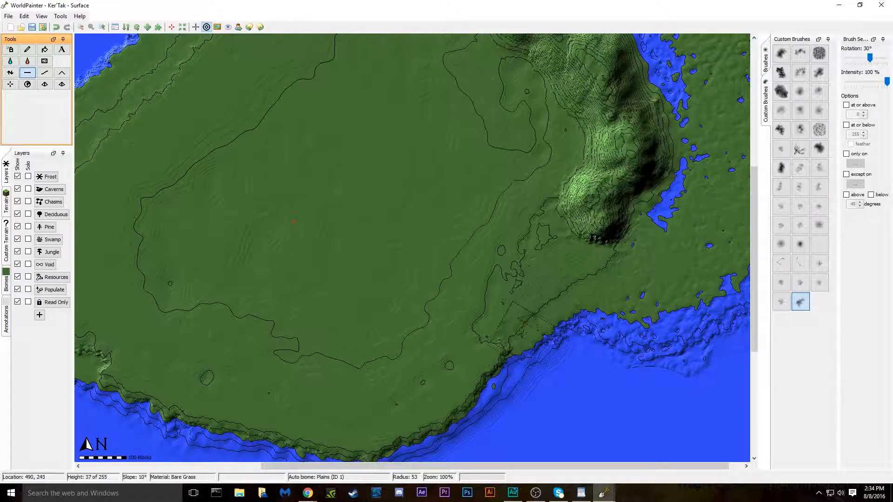
Step: Flatten and widen the low shelf on the round island's eastern side, and flatten the eastern tip of the mountainous southern island
drag(754, 184, 754, 60)
drag(425, 466, 248, 467)
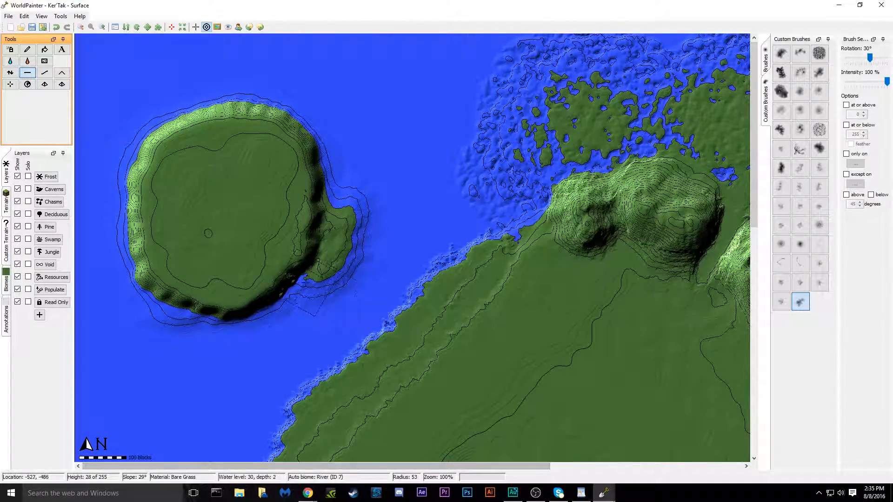
mouse_move(306, 281)
mouse_down()
mouse_move(315, 285)
mouse_move(303, 293)
mouse_move(359, 254)
mouse_move(363, 191)
mouse_move(346, 186)
mouse_move(341, 211)
mouse_move(350, 188)
mouse_move(359, 194)
mouse_move(335, 225)
mouse_move(346, 215)
mouse_move(329, 255)
mouse_up()
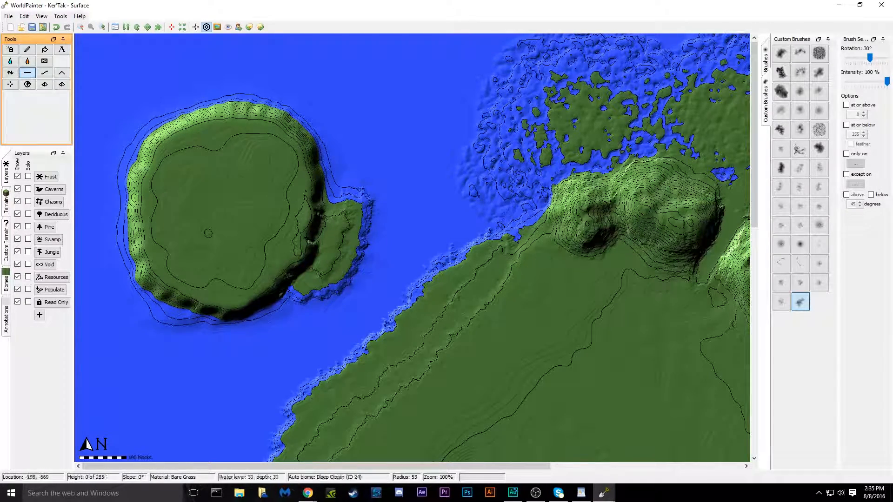
drag(755, 98, 754, 326)
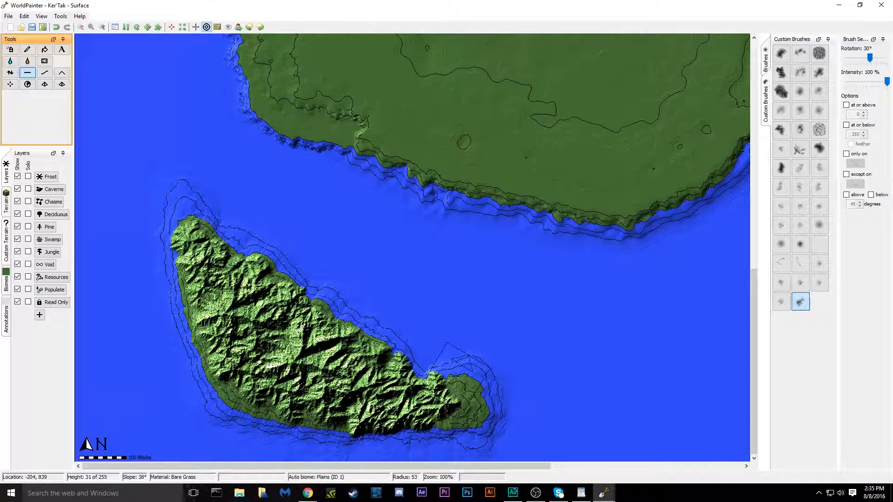
mouse_move(458, 375)
mouse_down()
mouse_move(491, 414)
mouse_move(457, 429)
mouse_up()
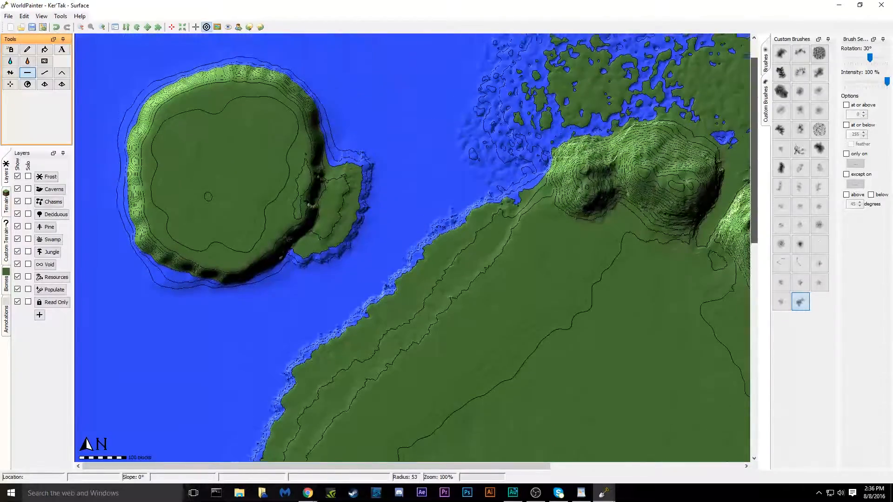
Step: Smooth the rough cliff edge above the round island's eastern shelf with the Smooth tool
mouse_move(754, 186)
mouse_down()
mouse_move(754, 169)
mouse_move(754, 185)
mouse_up()
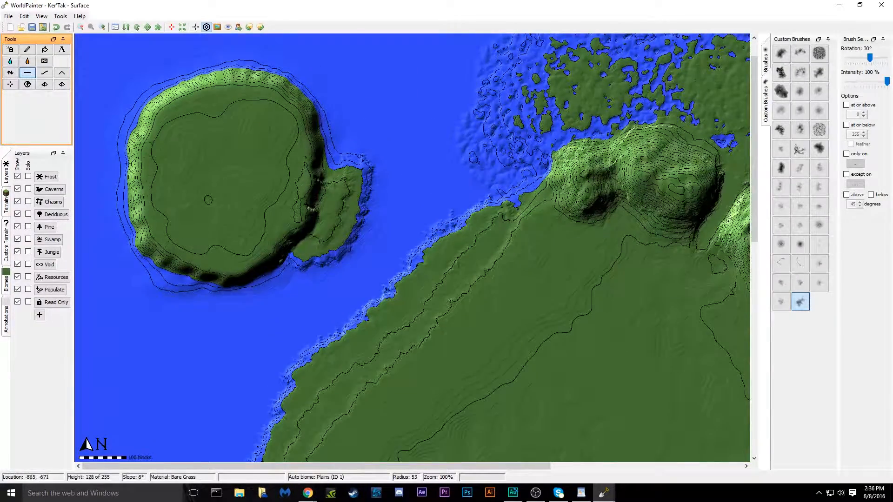
click(48, 73)
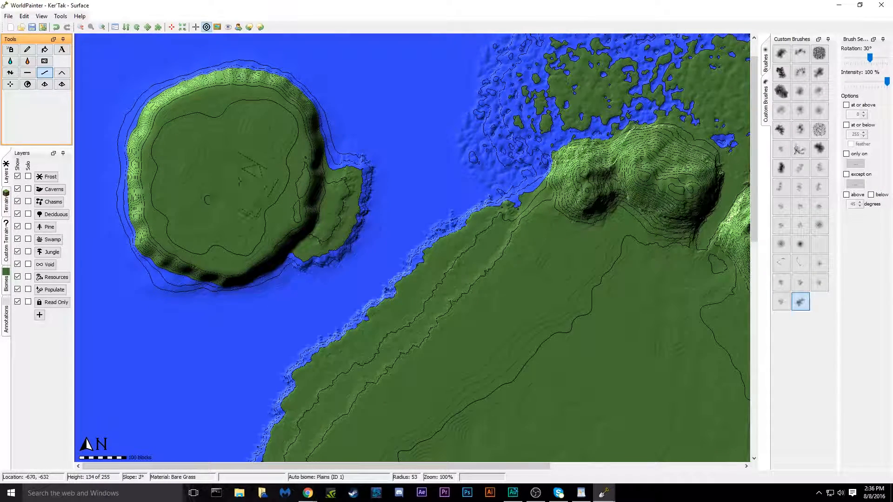
Step: Import the Beaches, Cliffs and River Bed custom terrains from Rehersal.world
click(6, 242)
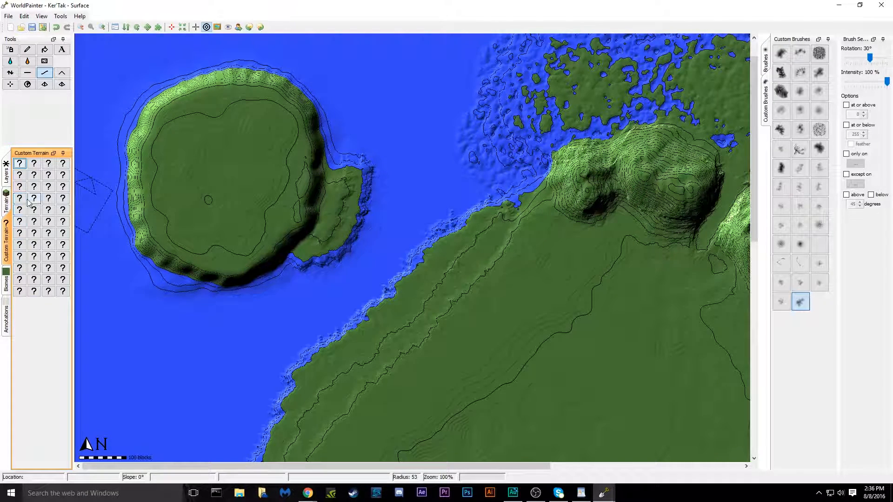
click(22, 166)
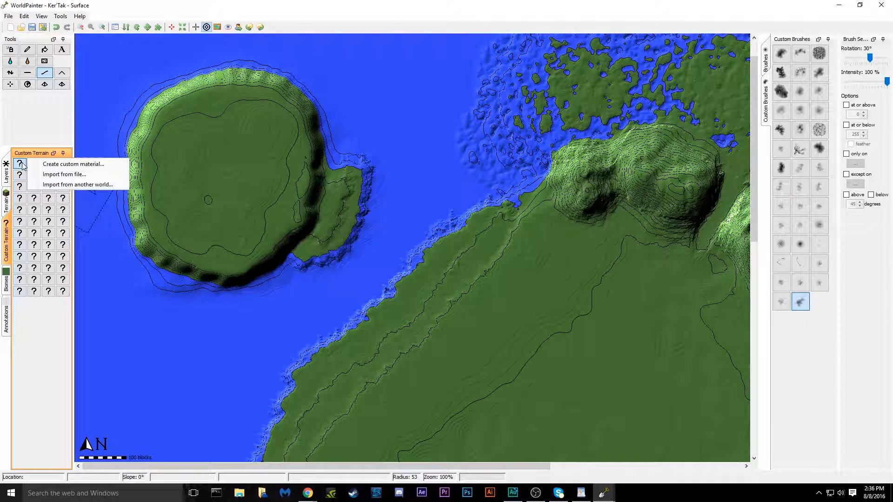
click(73, 186)
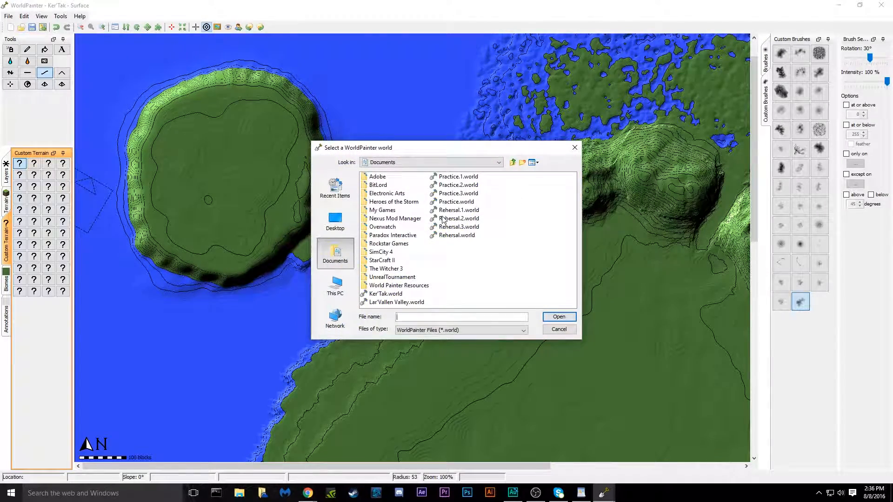
click(458, 234)
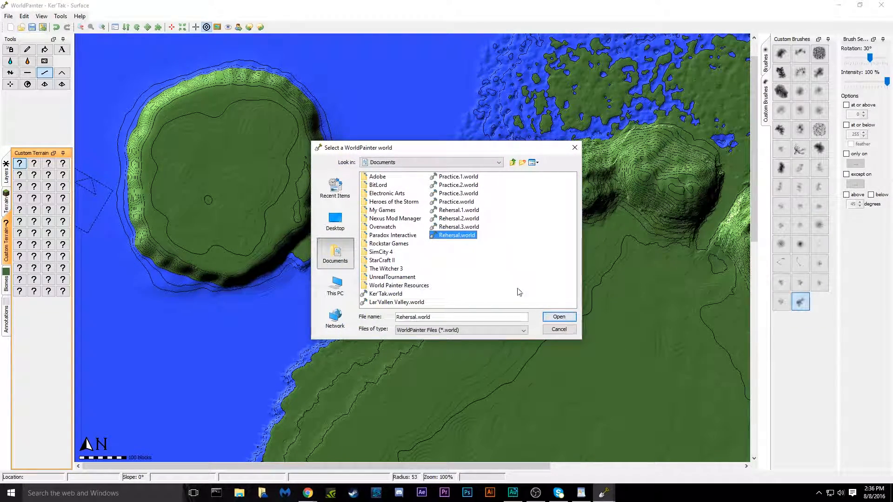
click(557, 317)
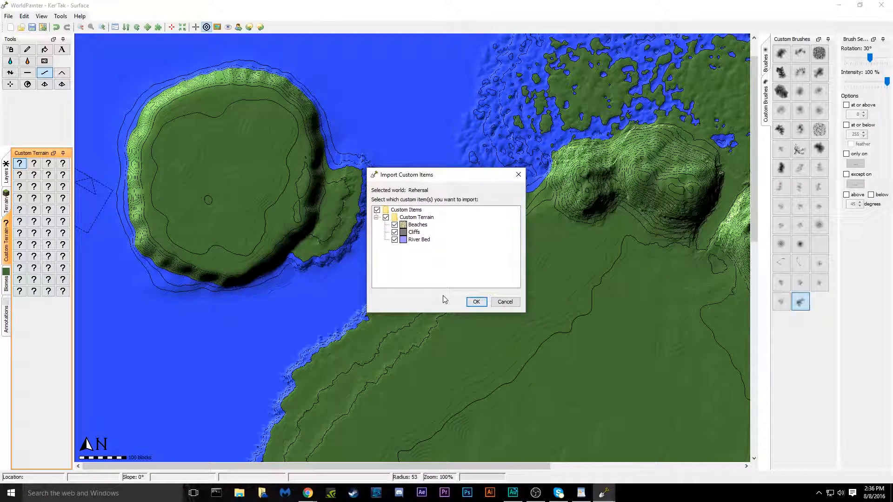
click(475, 302)
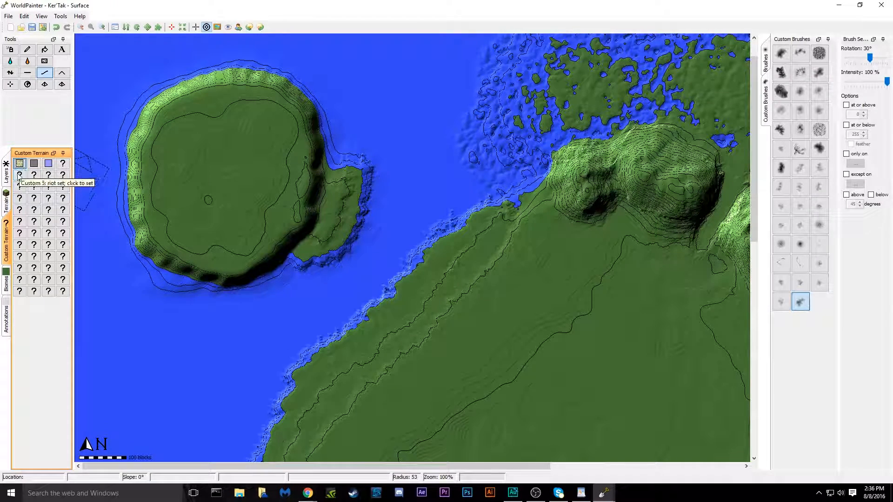
Step: Compare the Blobs and Layers patterns for the Beaches custom material, and keep it on Noise with cobblestone, sand and gravel
click(34, 178)
mouse_move(58, 176)
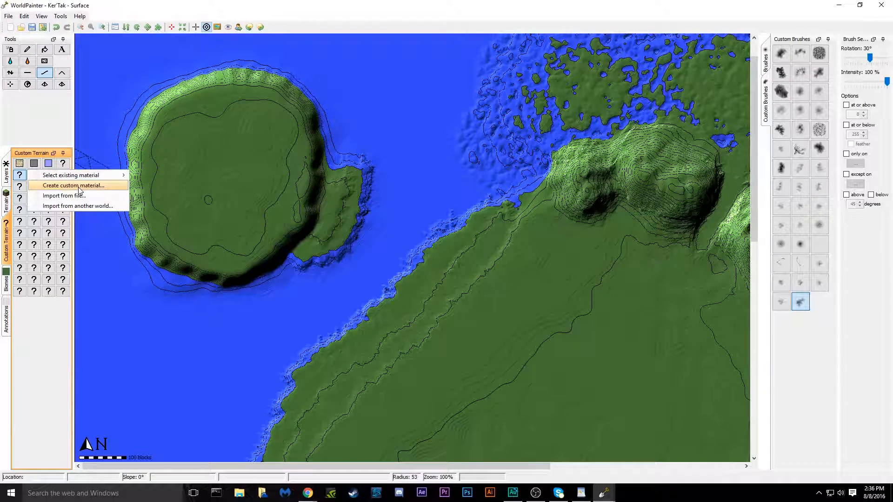
right_click(24, 166)
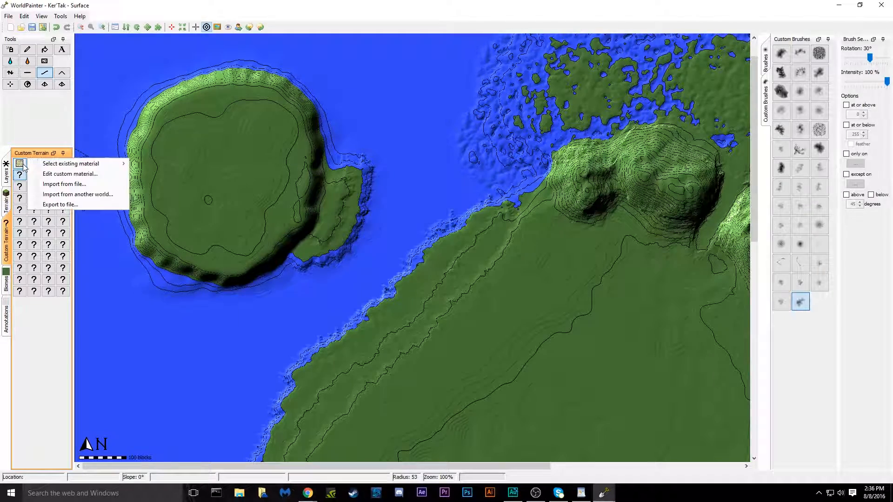
click(81, 175)
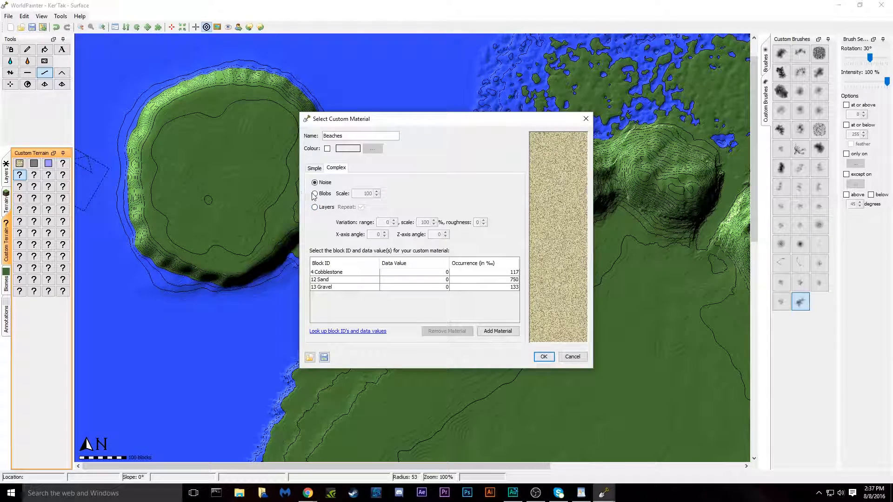
click(315, 194)
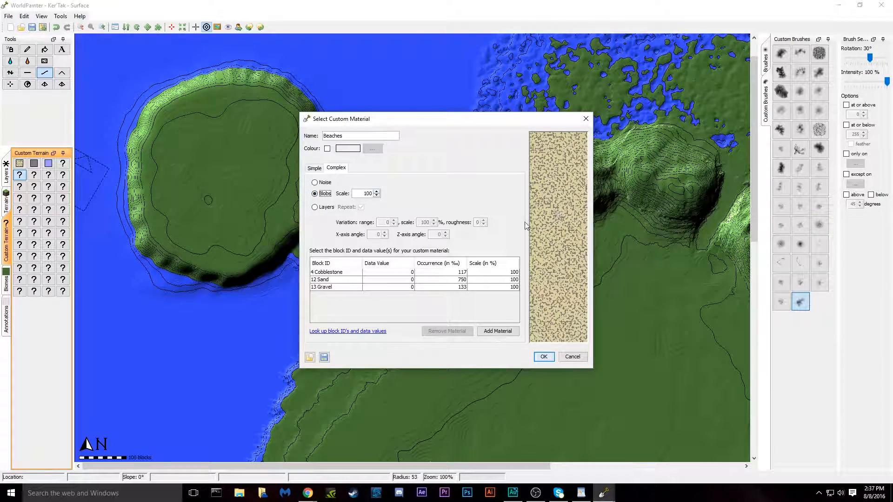
click(325, 207)
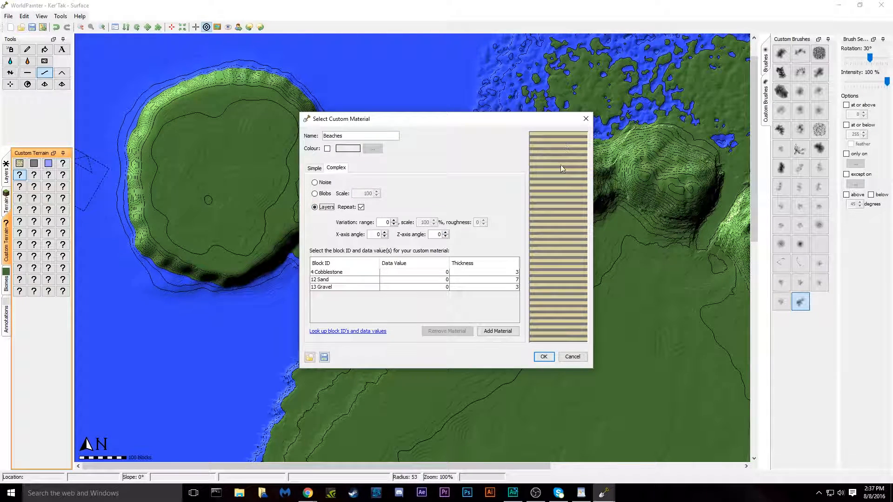
click(327, 183)
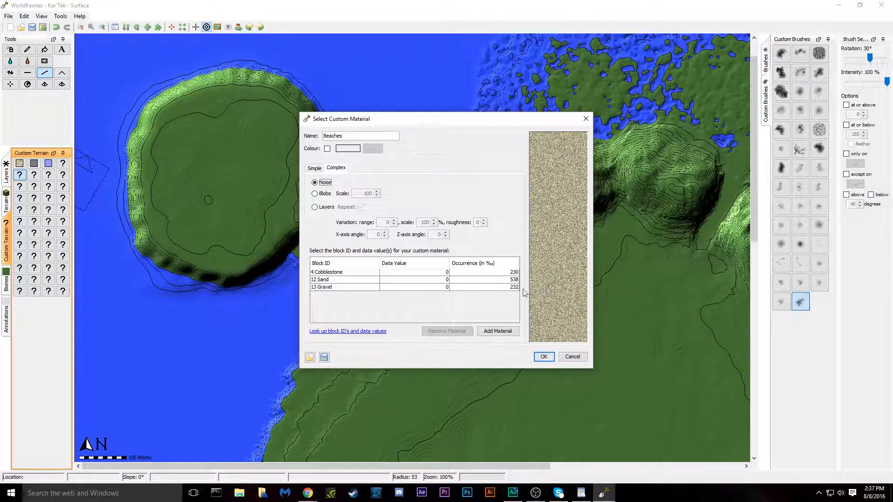
click(329, 276)
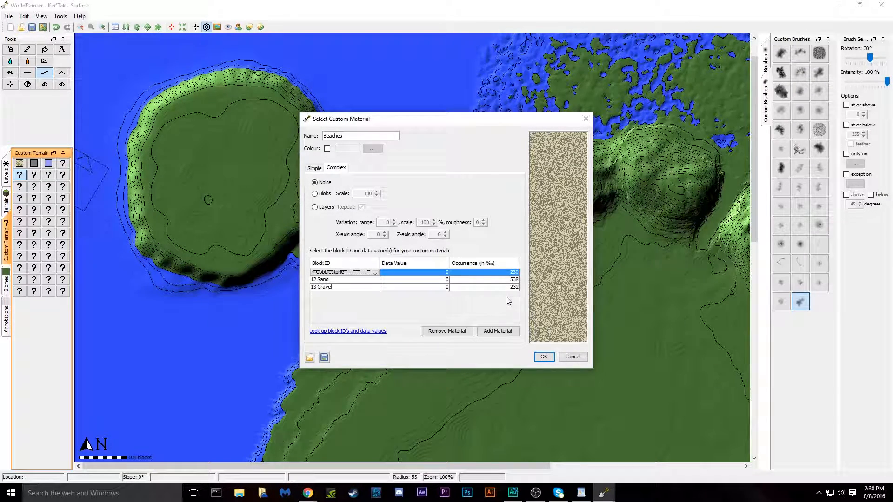
click(543, 356)
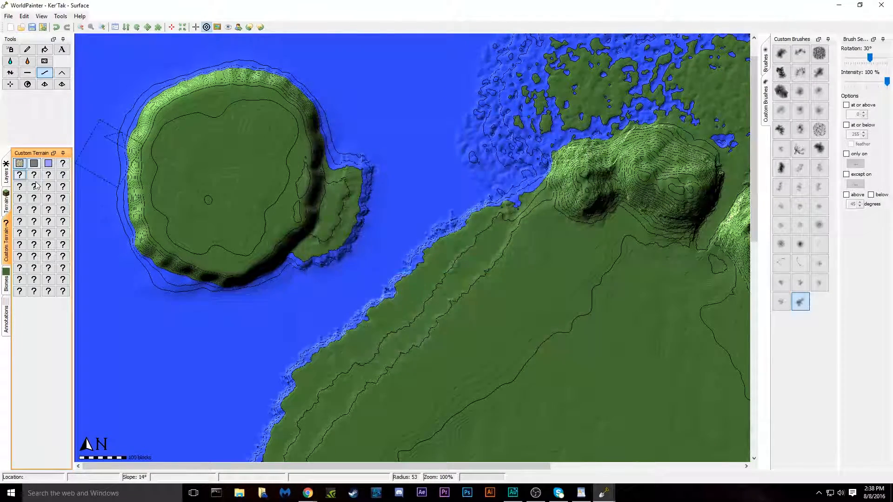
Step: Review the blocks and occurrence values of the Cliffs custom material without editing them
click(43, 161)
mouse_move(59, 164)
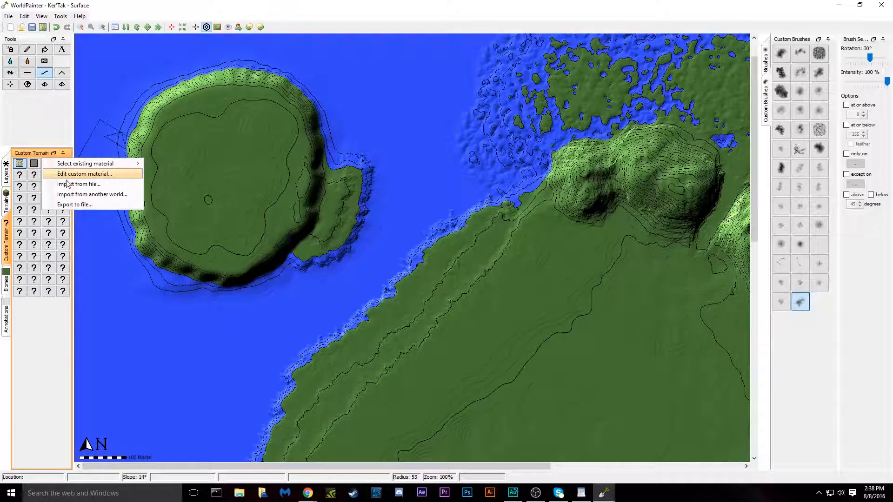
click(65, 174)
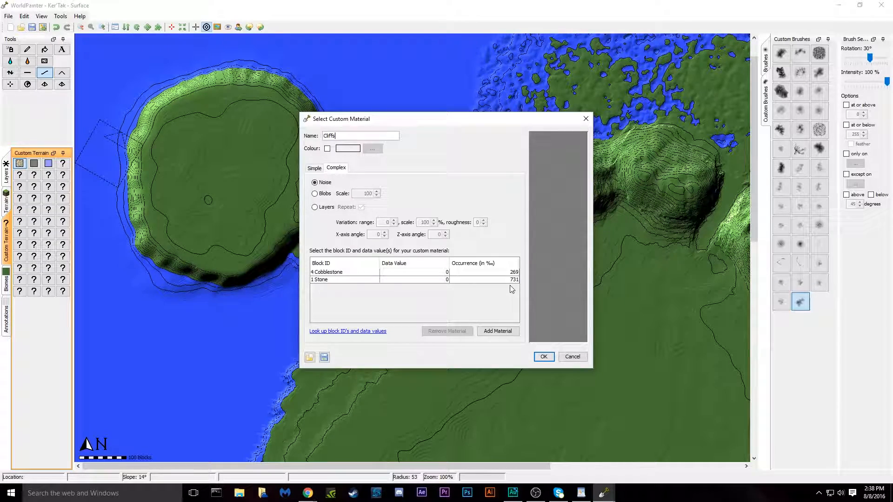
click(544, 357)
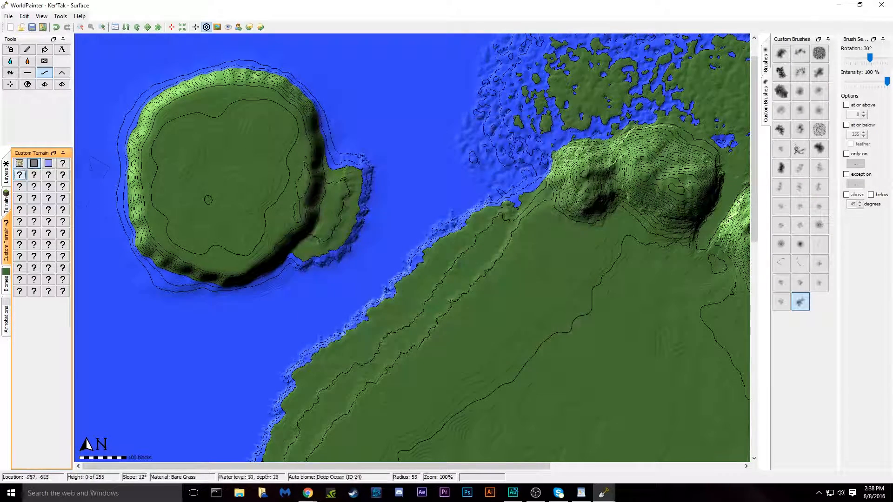
Step: Review the colour, blocks and occurrence values of the River Bed custom material without editing them
click(49, 164)
right_click(49, 163)
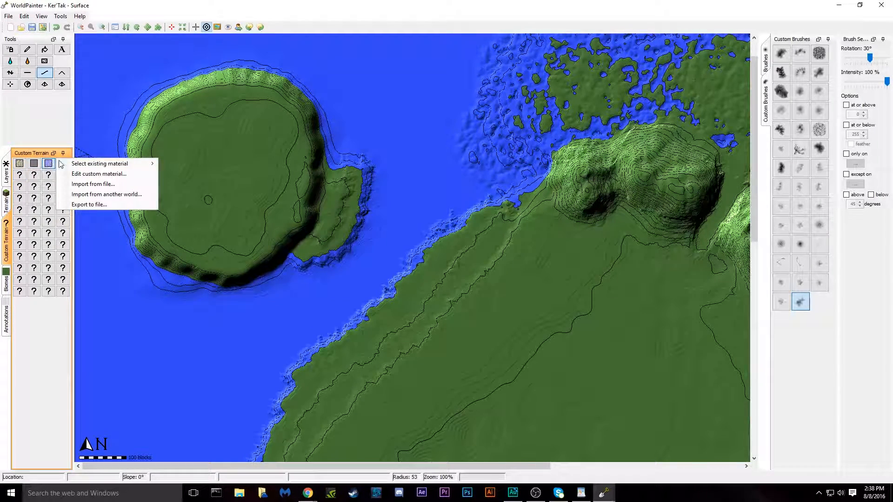
click(83, 175)
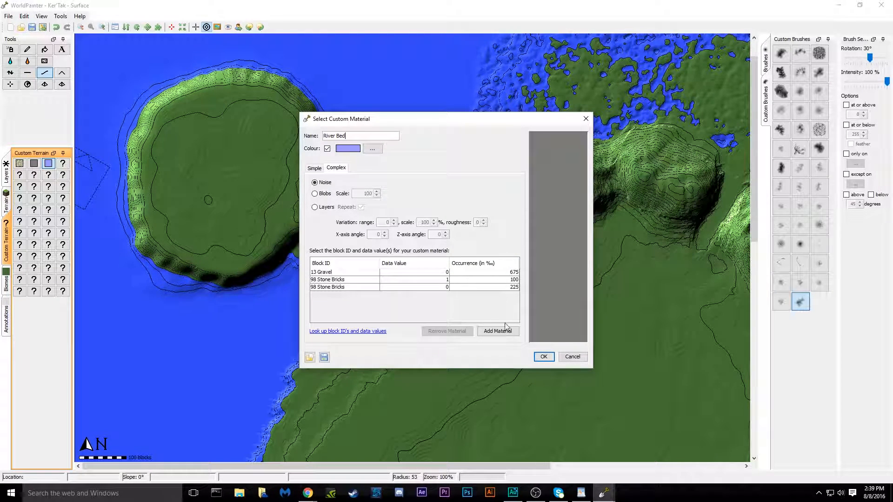
click(543, 357)
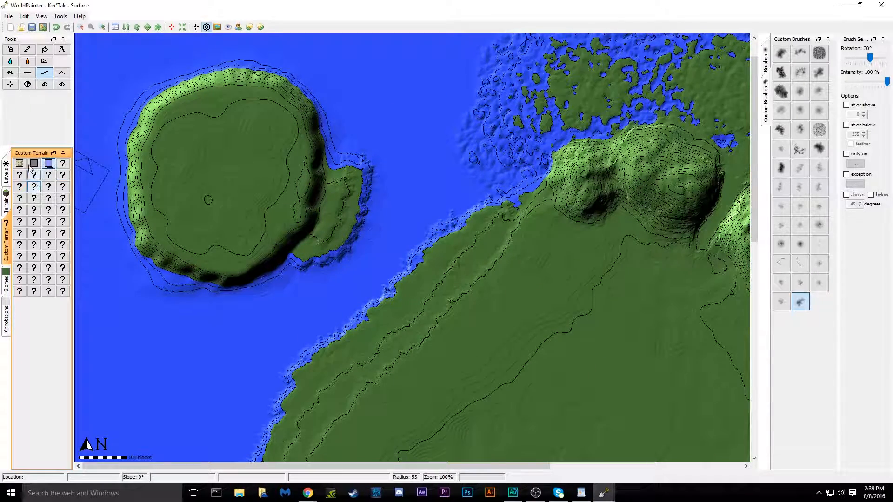
Step: Switch to the Spray Paint tool with the Beaches custom terrain
click(22, 166)
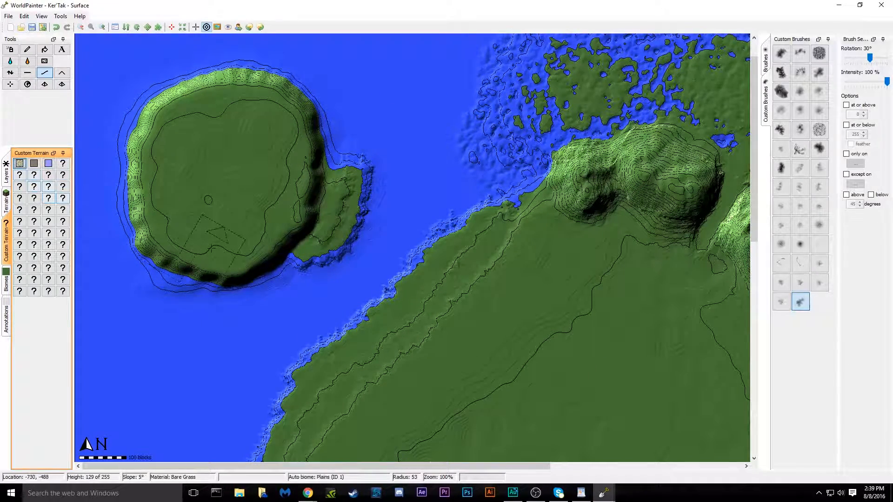
click(11, 49)
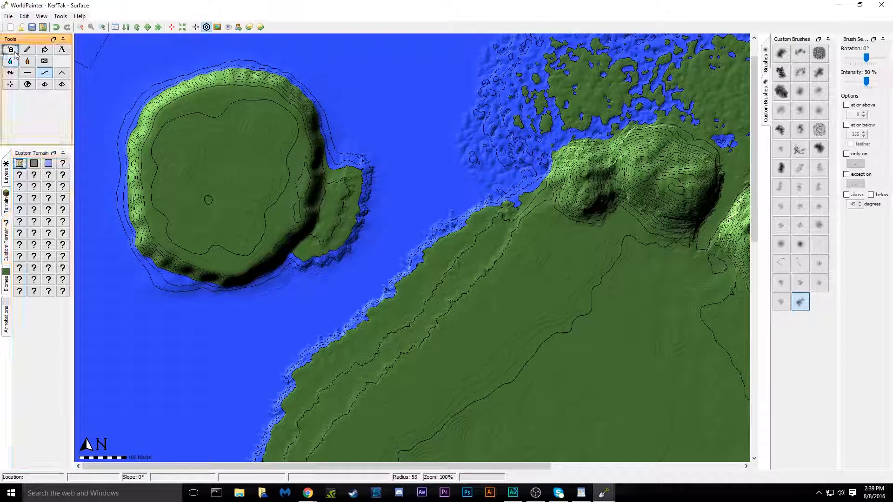
click(19, 164)
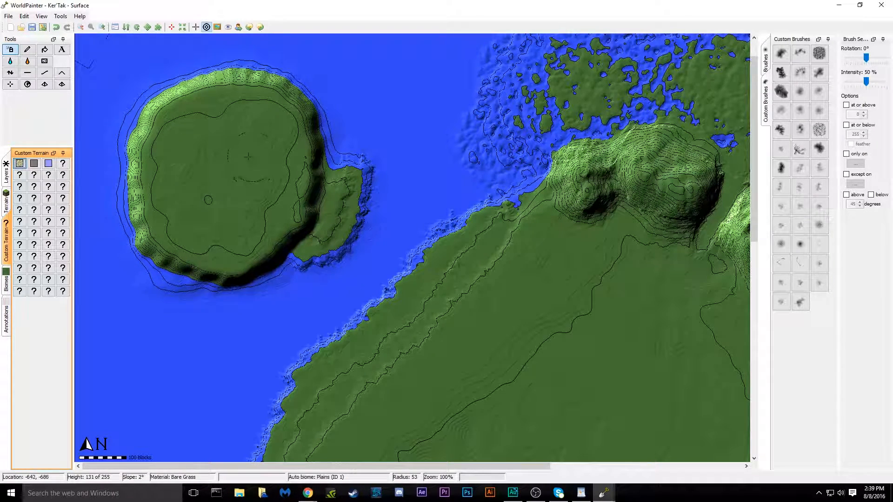
Step: Try spraying the Beaches terrain on the round island's plateau and along its eastern shelf, undoing each trial
click(233, 162)
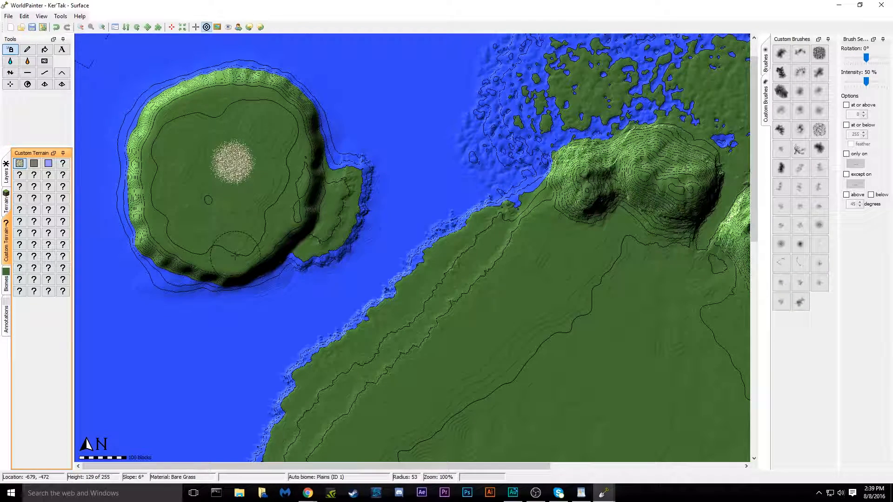
key(ctrl+z)
drag(305, 260, 365, 178)
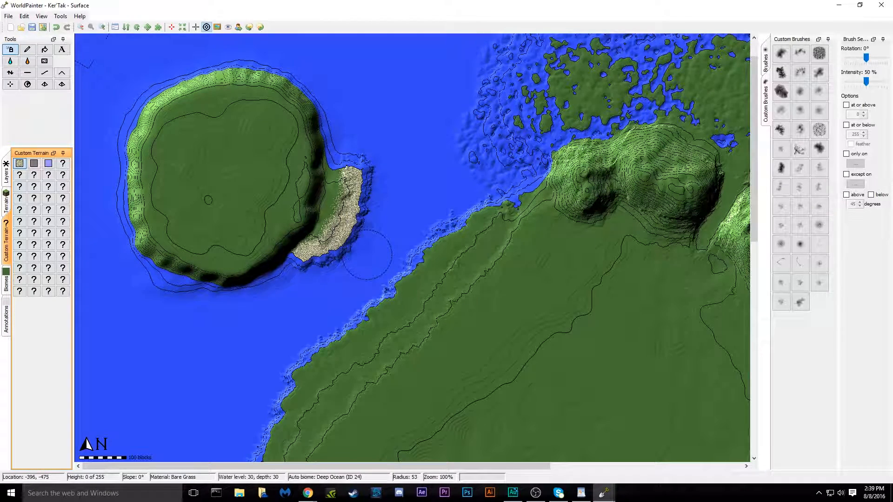
key(ctrl+z)
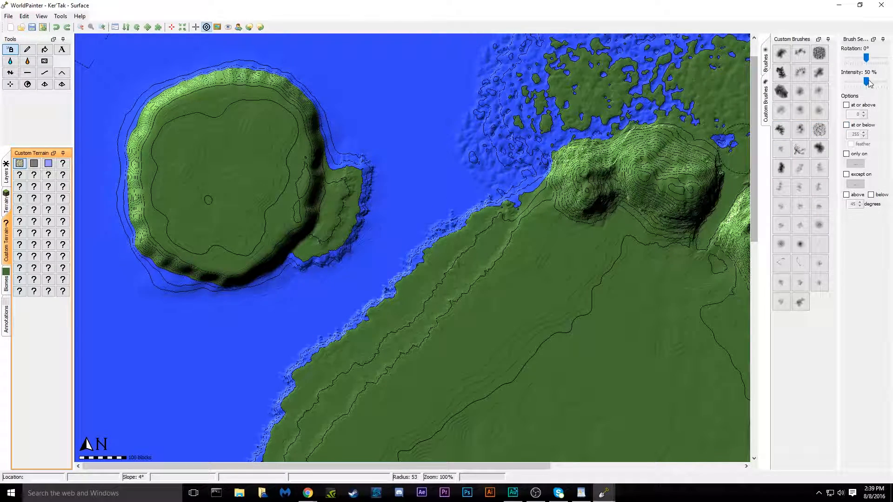
Step: Choose the solid circle brush and set its intensity to 100%
click(765, 61)
click(820, 92)
drag(866, 82, 887, 82)
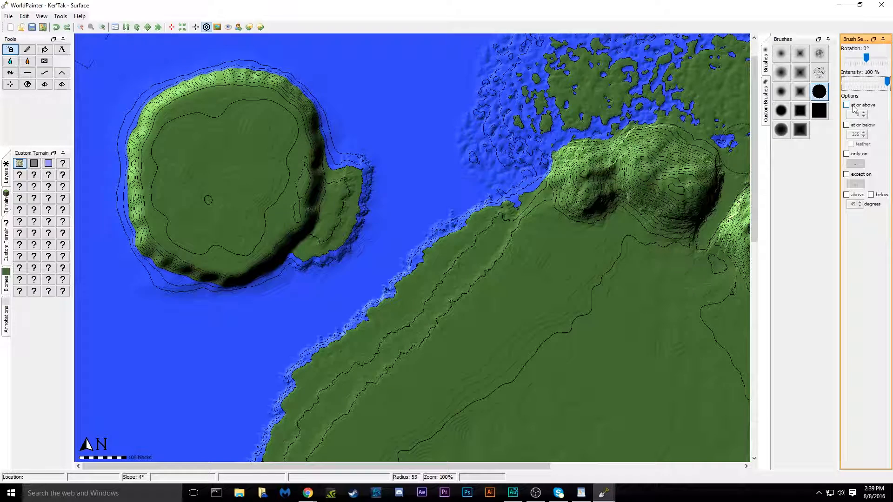
Step: Restrict painting to heights at or below 33 and only on Land
click(855, 127)
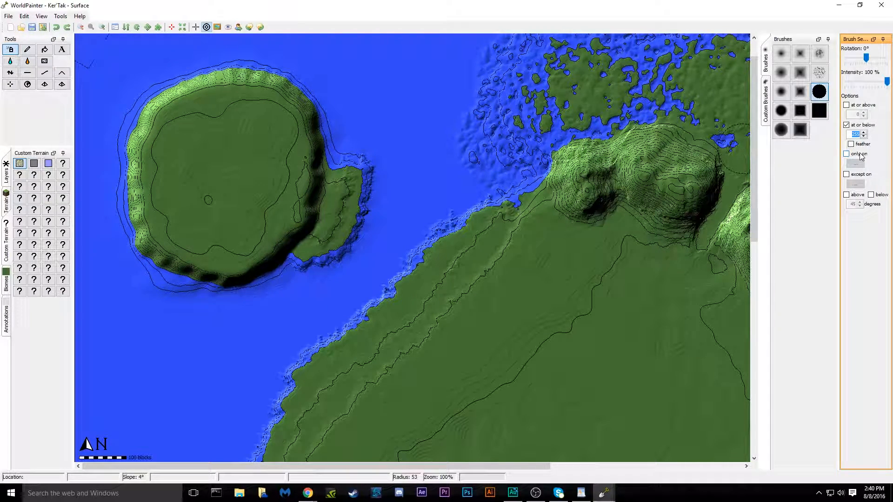
text(3)
click(856, 154)
click(855, 164)
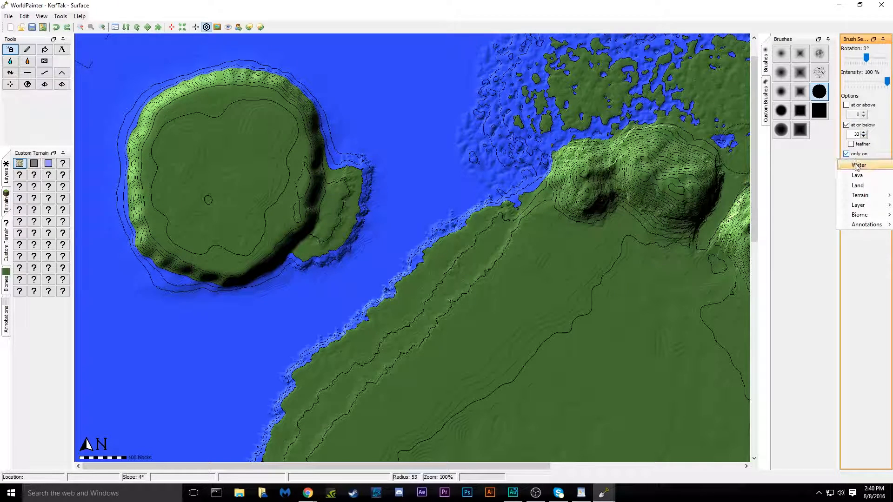
click(867, 186)
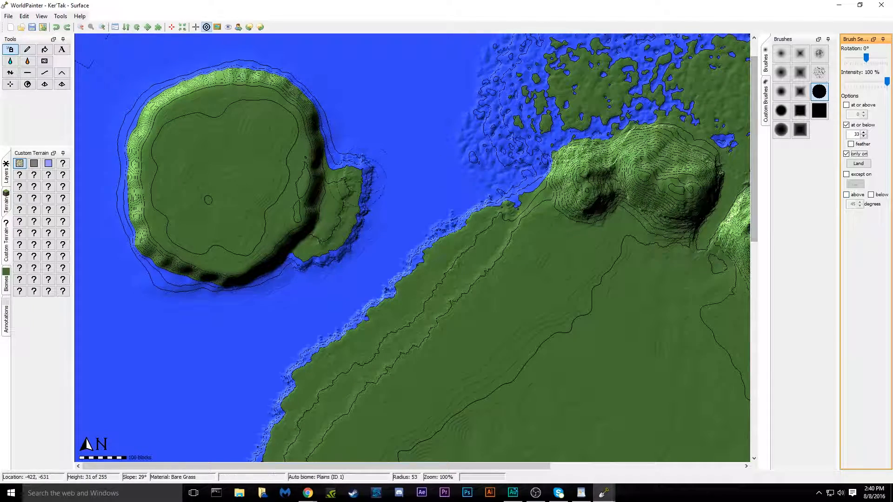
Step: Paint the Beaches terrain around the round island's eastern shelf and down the main island's west coast to its southwest corner
click(343, 151)
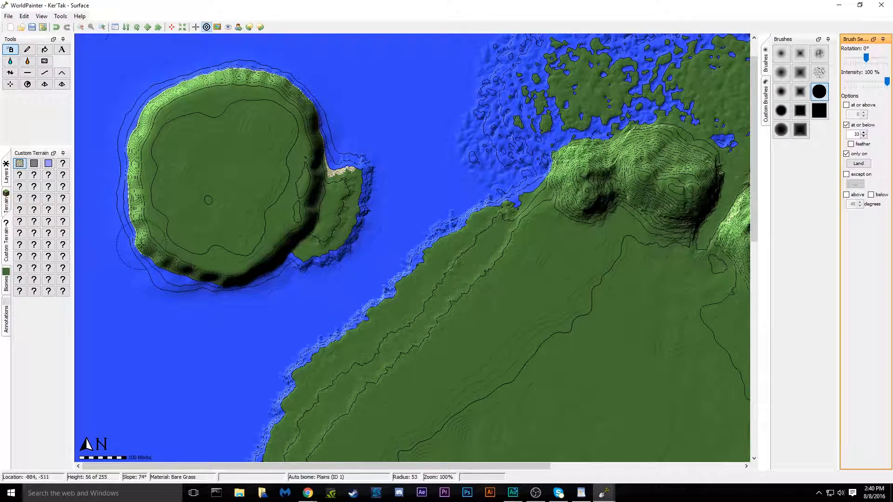
mouse_move(294, 255)
mouse_down()
mouse_move(347, 227)
mouse_move(367, 187)
mouse_up()
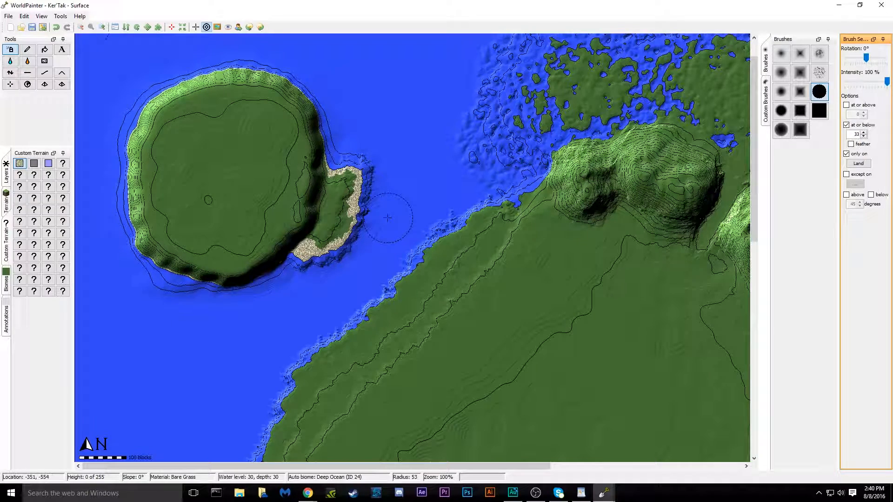
mouse_move(498, 210)
mouse_down()
mouse_move(527, 197)
mouse_move(460, 228)
mouse_move(414, 270)
mouse_move(293, 392)
mouse_move(265, 444)
mouse_up()
drag(754, 100, 754, 222)
mouse_move(275, 169)
mouse_down()
mouse_move(239, 256)
mouse_move(253, 305)
mouse_move(283, 334)
mouse_move(336, 334)
mouse_up()
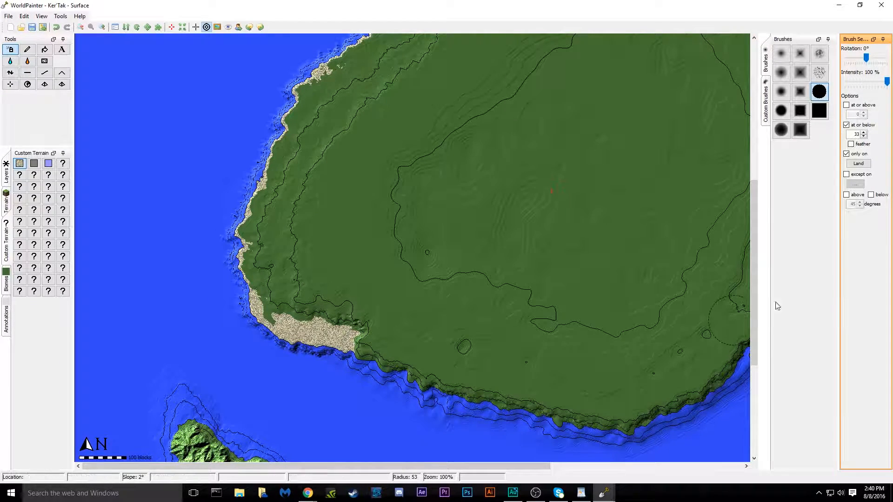
Step: Try painting the Beaches terrain along the main island's southeast coast with the radius-53 brush, and undo it
drag(754, 213, 754, 262)
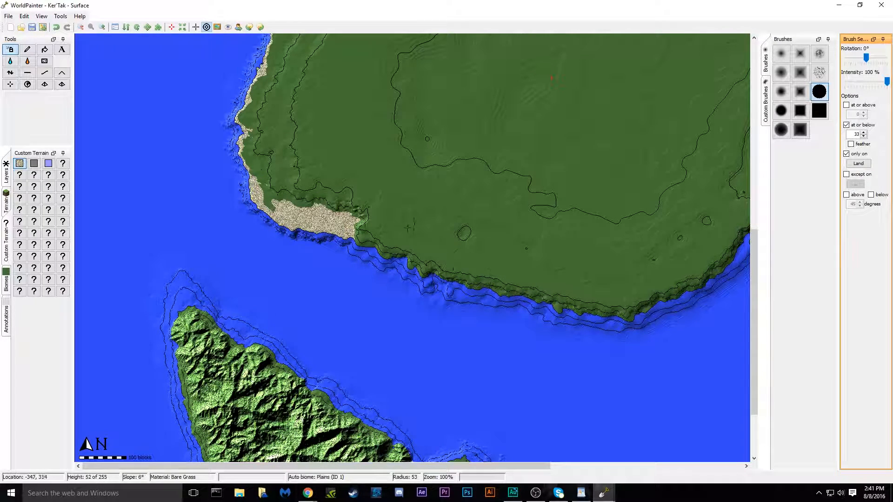
drag(476, 466, 670, 458)
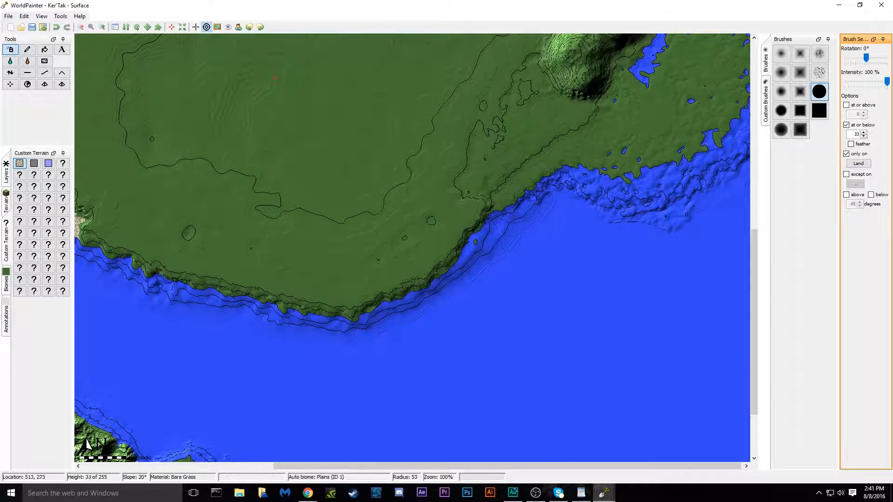
mouse_move(509, 207)
mouse_down()
mouse_move(655, 127)
mouse_move(684, 93)
mouse_move(652, 97)
mouse_move(666, 86)
mouse_move(578, 153)
mouse_move(716, 70)
mouse_move(660, 130)
mouse_move(726, 66)
mouse_move(724, 93)
mouse_move(688, 79)
mouse_move(651, 130)
mouse_move(660, 158)
mouse_up()
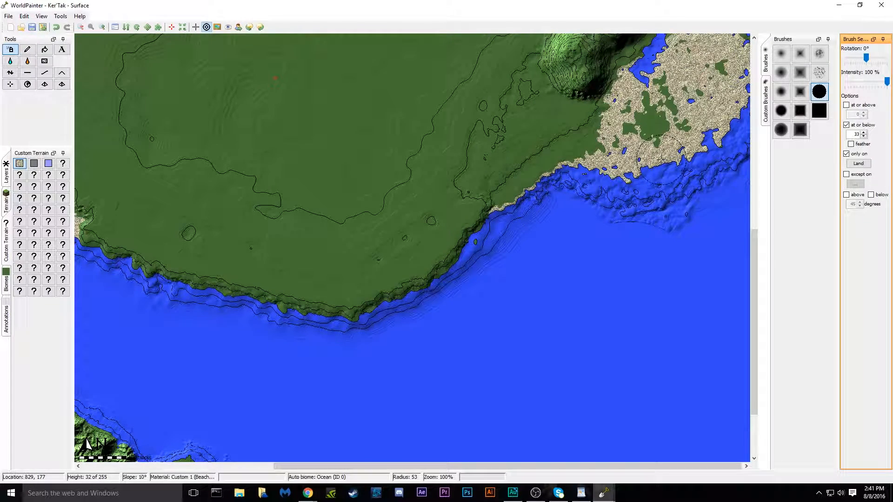
key(ctrl+z)
Step: Reduce the brush radius to 14 and paint a narrow beach strip along the main island's southeast coast
scroll(504, 225, up, 11)
drag(493, 213, 580, 163)
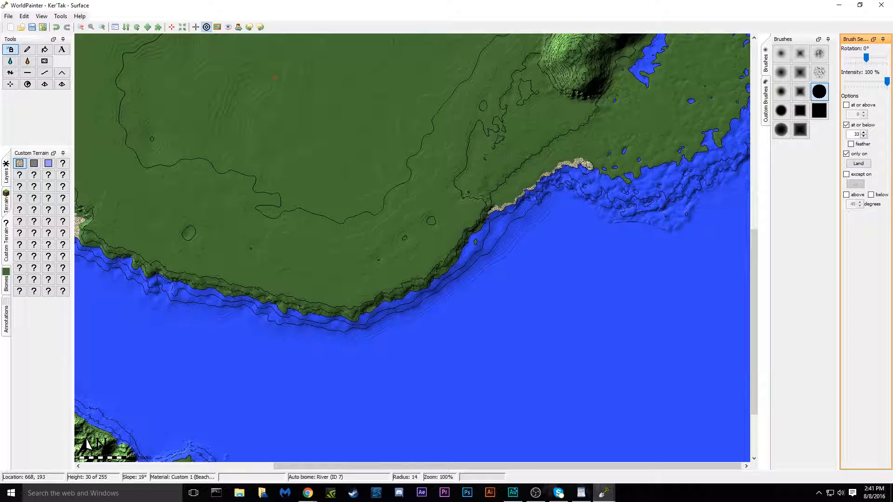
drag(613, 175, 609, 170)
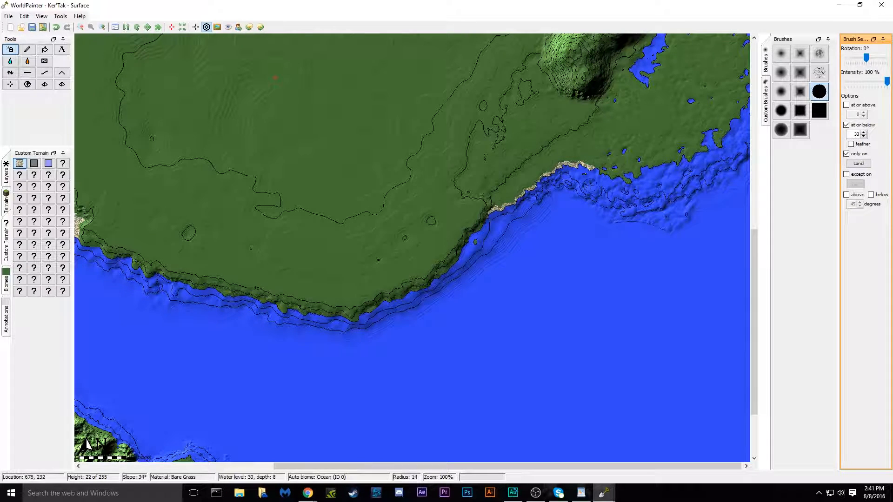
Step: Enlarge the brush radius to 300 and replace the beach on the round island's eastern shelf with bare grass
scroll(583, 302, down, 1)
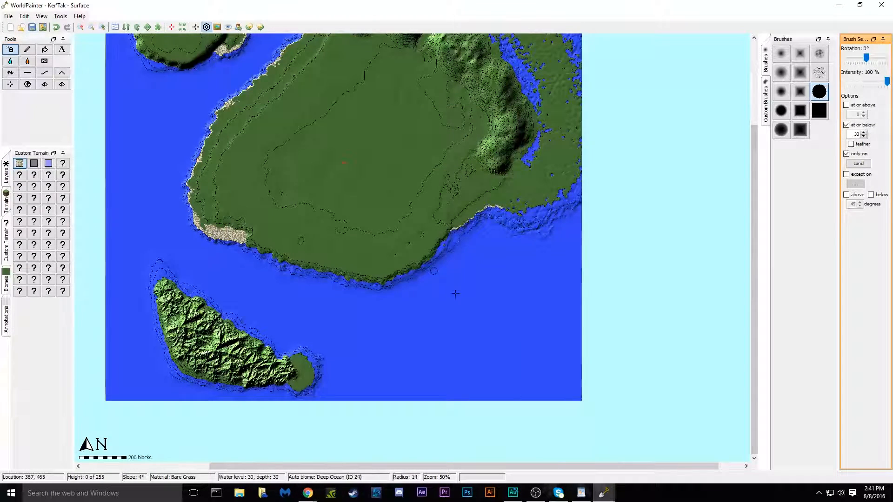
drag(749, 234, 752, 135)
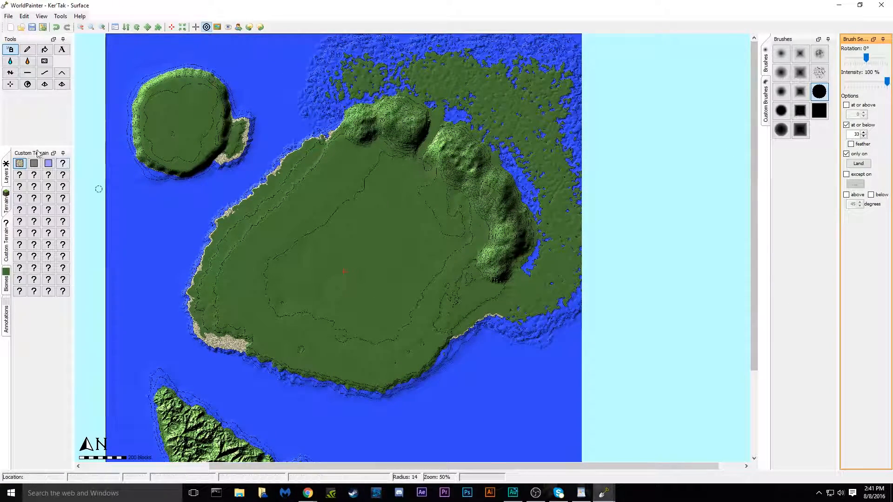
scroll(328, 229, down, 1)
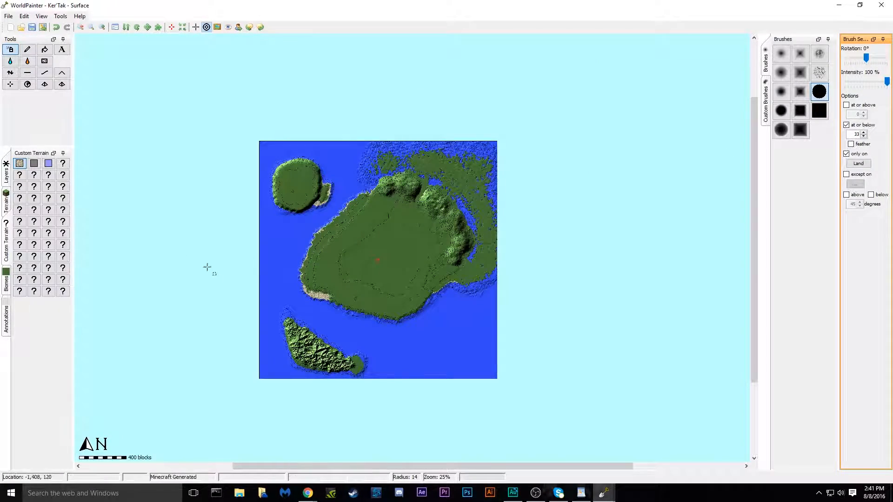
click(7, 199)
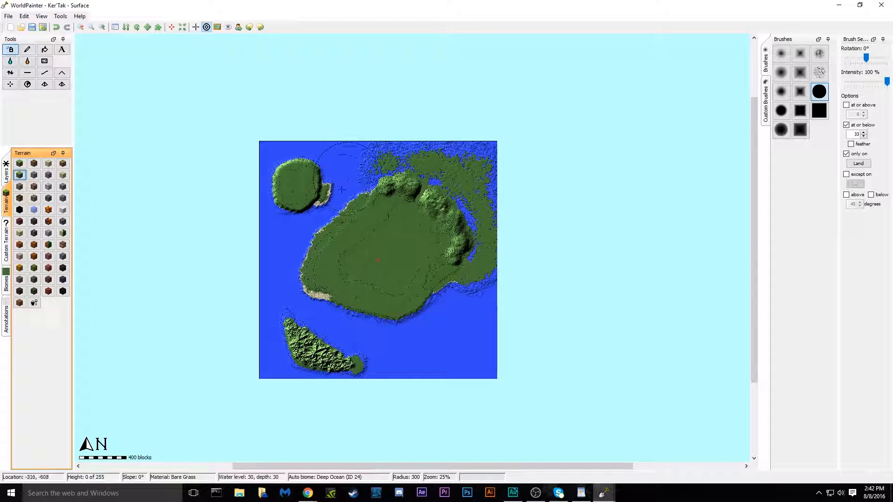
drag(325, 190, 291, 177)
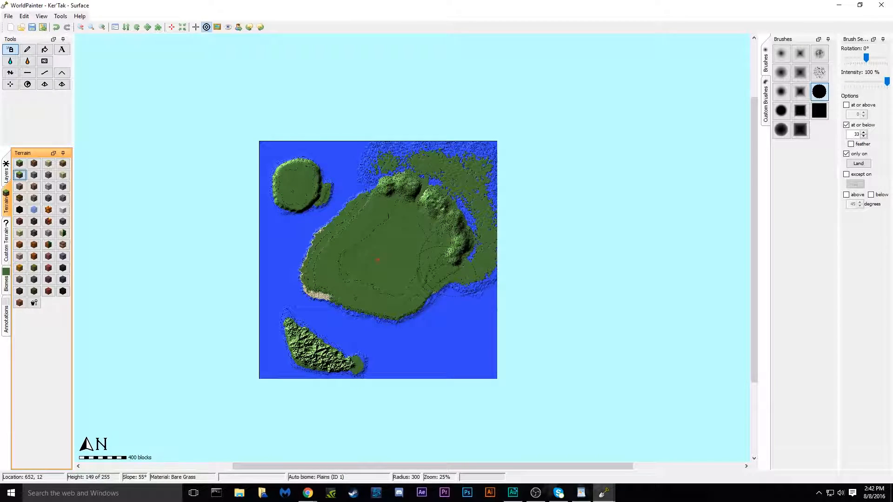
Step: Turn off the height and land limits, and sweep all the islands to clear the beaches and put stone and snow on high ground
click(846, 154)
click(847, 125)
drag(296, 185, 276, 193)
mouse_move(379, 184)
mouse_down()
mouse_move(450, 198)
mouse_move(466, 235)
mouse_move(460, 282)
mouse_move(319, 273)
mouse_move(297, 332)
mouse_move(326, 358)
mouse_move(362, 354)
mouse_up()
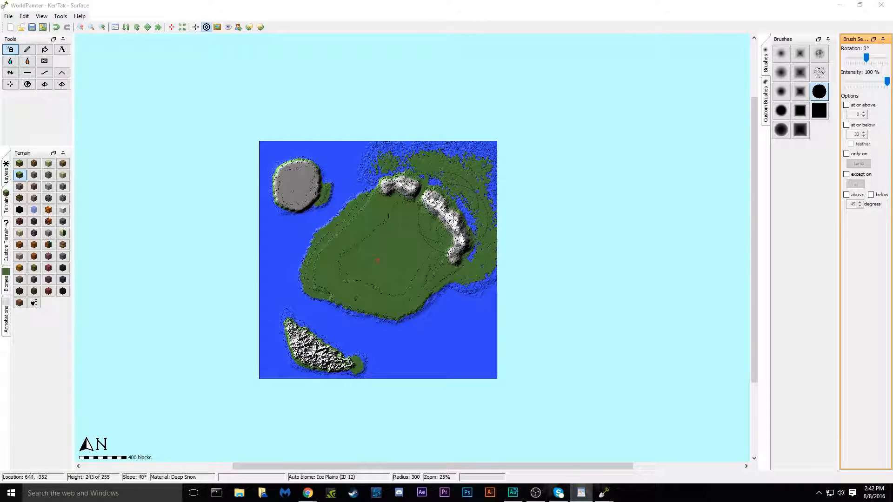
Step: Return to the Beaches custom terrain and re-enable the at-or-below 33 and only-on Land limits
scroll(438, 209, up, 1)
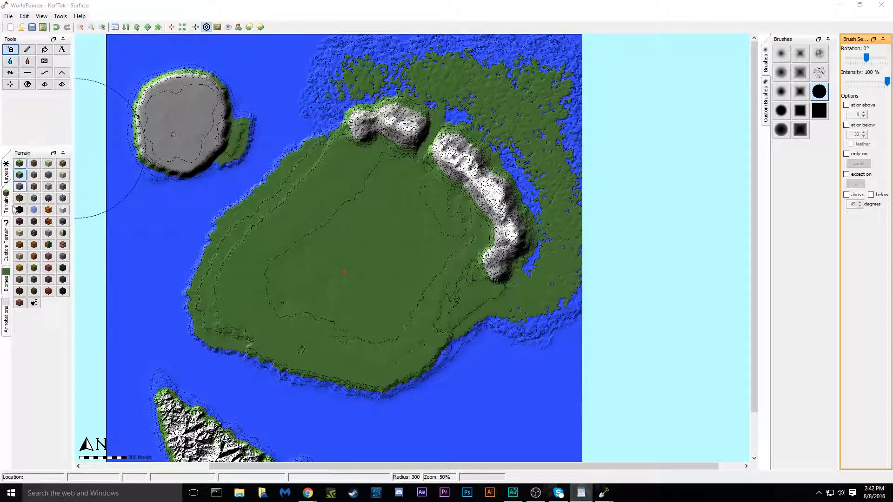
click(9, 235)
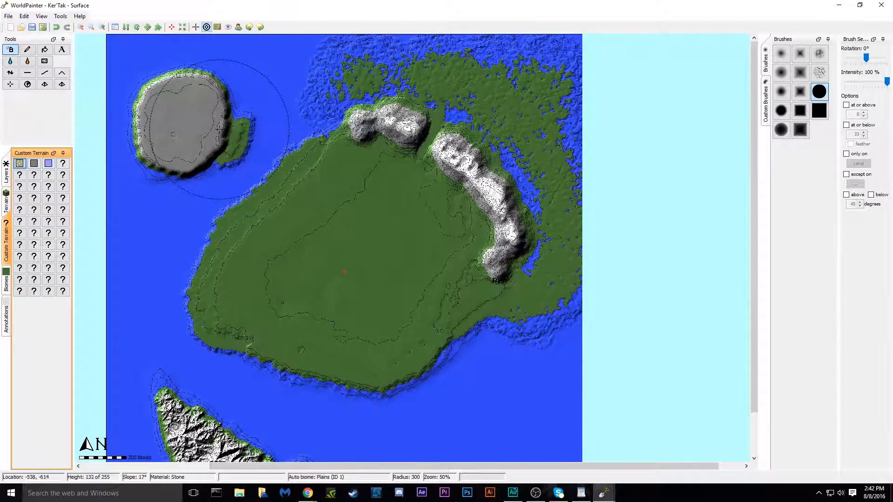
click(847, 125)
click(847, 154)
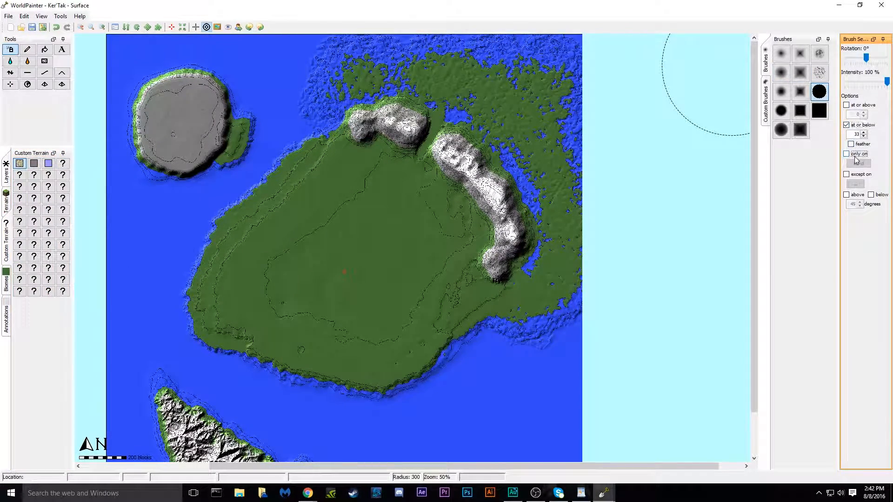
Step: Repaint the beaches on the round island's eastern shelf and the main island's west and southwest coasts, reducing the brush radius to 142
mouse_move(259, 143)
mouse_down()
mouse_move(163, 156)
mouse_move(159, 175)
mouse_up()
scroll(259, 109, down, 4)
mouse_move(301, 132)
mouse_down()
mouse_move(260, 193)
mouse_move(286, 127)
mouse_up()
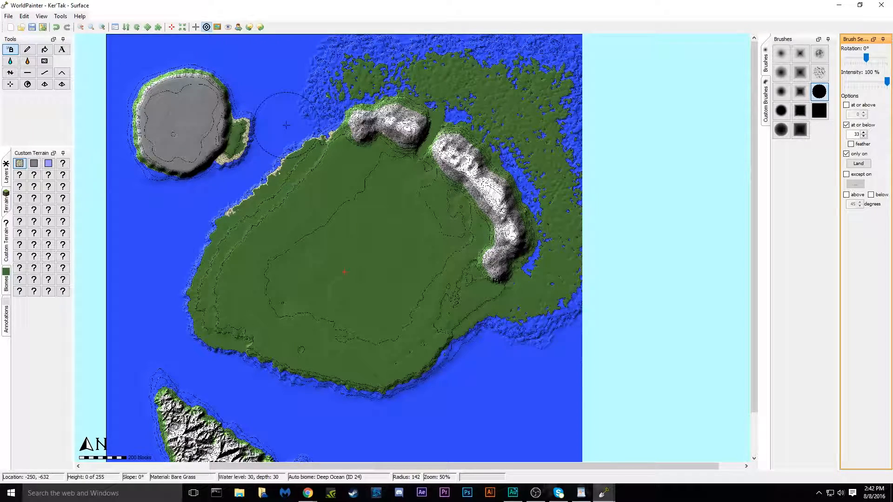
mouse_move(296, 120)
mouse_down()
mouse_move(310, 133)
mouse_move(209, 238)
mouse_move(193, 284)
mouse_move(190, 321)
mouse_move(233, 348)
mouse_up()
Step: Paint the beach strip on the main island's southeast coast with a radius-36 brush and touch up its eastern end at radius 8
scroll(232, 345, up, 5)
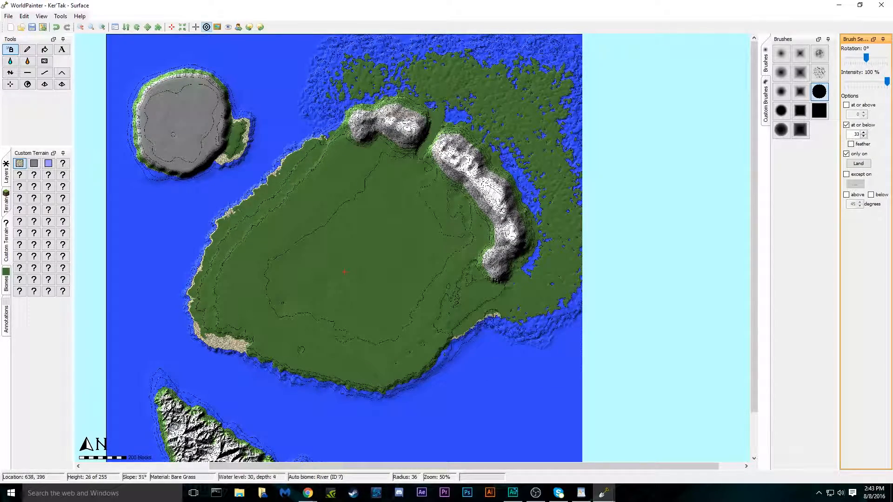
ctrl+scroll(504, 321, up, 1)
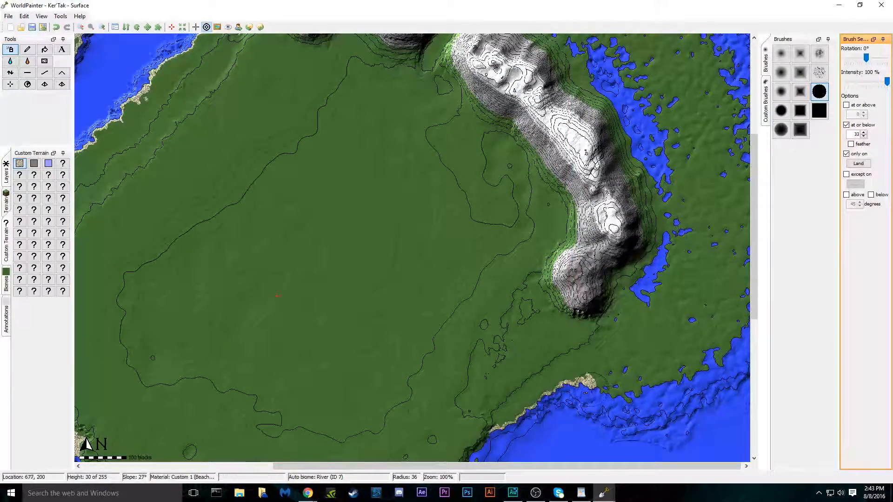
ctrl+scroll(506, 321, up, 1)
drag(755, 252, 755, 311)
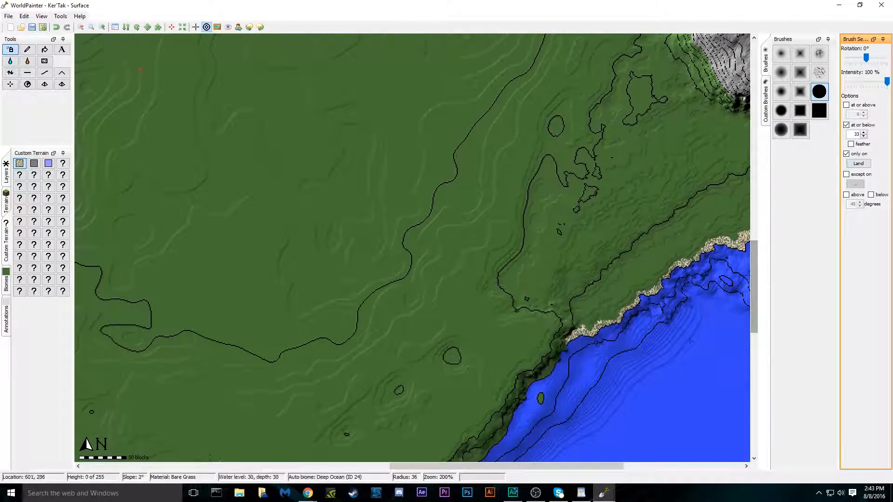
drag(488, 467, 586, 466)
scroll(473, 244, down, 15)
mouse_move(490, 251)
mouse_down()
mouse_move(470, 233)
mouse_move(484, 226)
mouse_move(467, 239)
mouse_move(504, 238)
mouse_move(492, 227)
mouse_up()
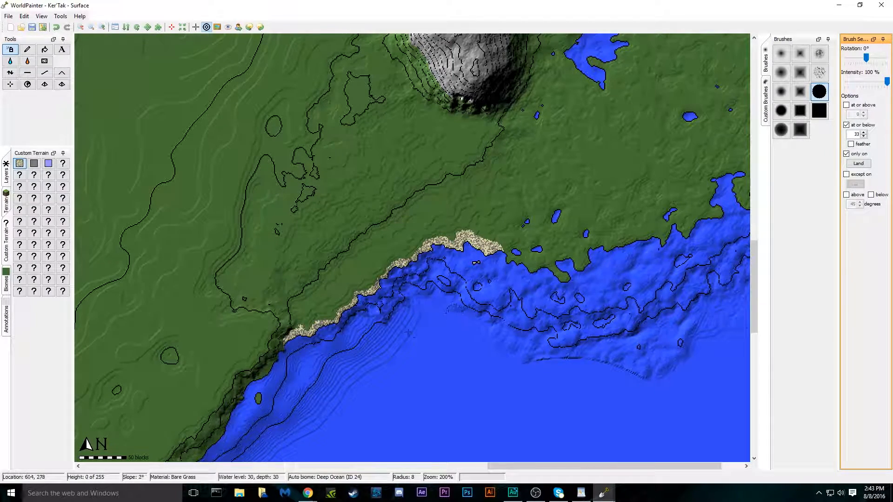
Step: Paint a beach around the shore of the southern mountainous island's flat eastern tip with a brush radius of 14
scroll(403, 337, down, 1)
drag(755, 250, 754, 327)
drag(468, 466, 341, 467)
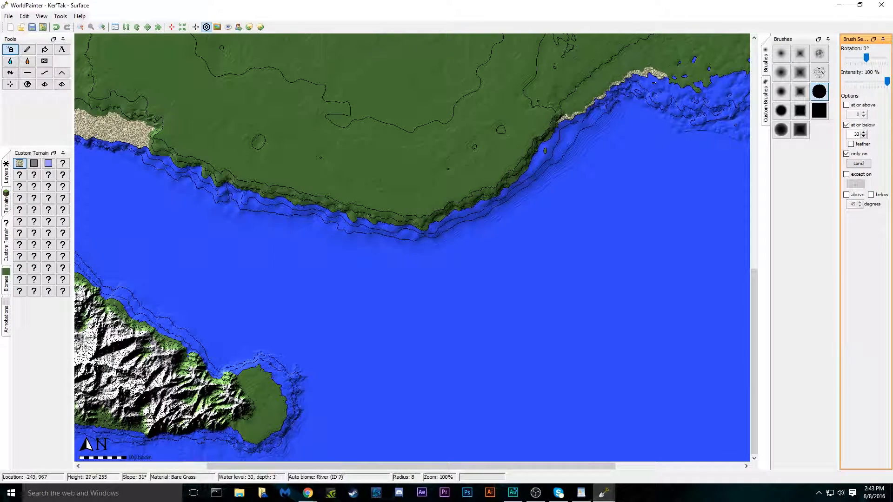
mouse_move(236, 427)
mouse_down()
mouse_move(247, 437)
mouse_move(274, 436)
mouse_move(287, 406)
mouse_move(280, 381)
mouse_move(261, 370)
mouse_move(244, 376)
mouse_move(262, 374)
mouse_move(283, 406)
mouse_up()
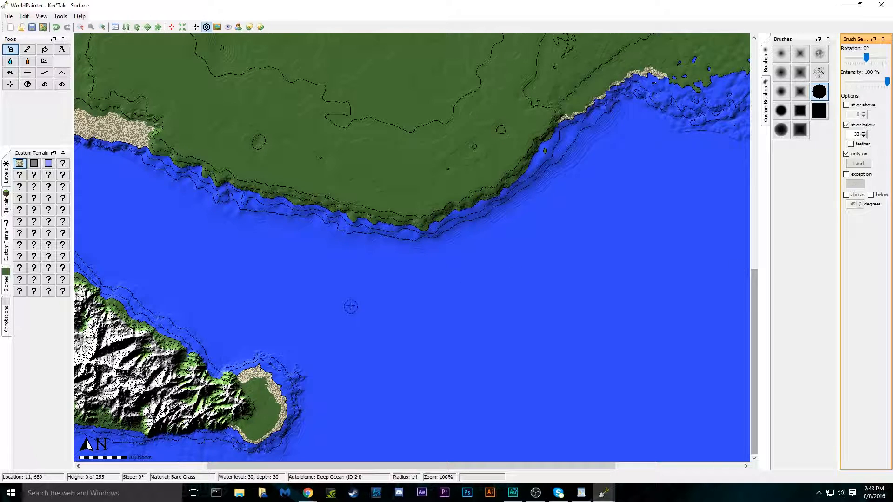
Step: Switch to the Cliffs custom terrain and turn off the at-or-below and only-on brush limits
click(33, 165)
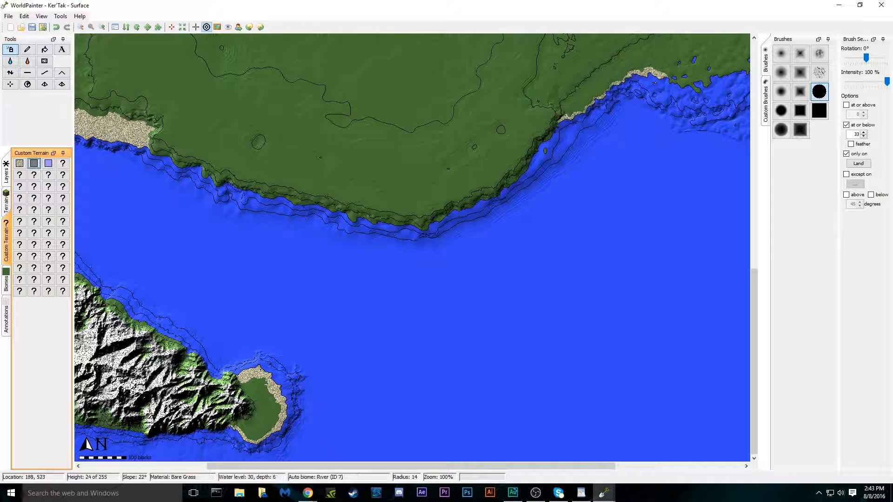
double_click(860, 126)
double_click(856, 154)
click(855, 126)
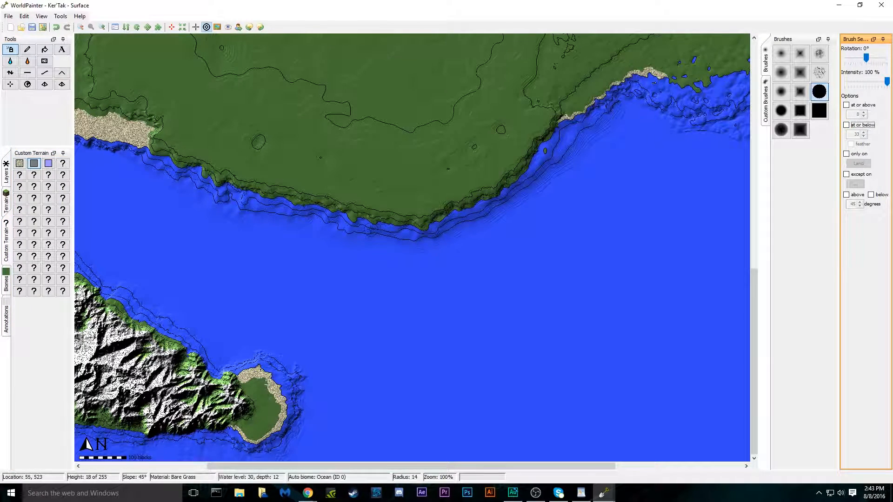
Step: Try a Cliffs stroke with a radius-20 brush on the flat land near the main island's south coast and undo it
scroll(382, 231, up, 2)
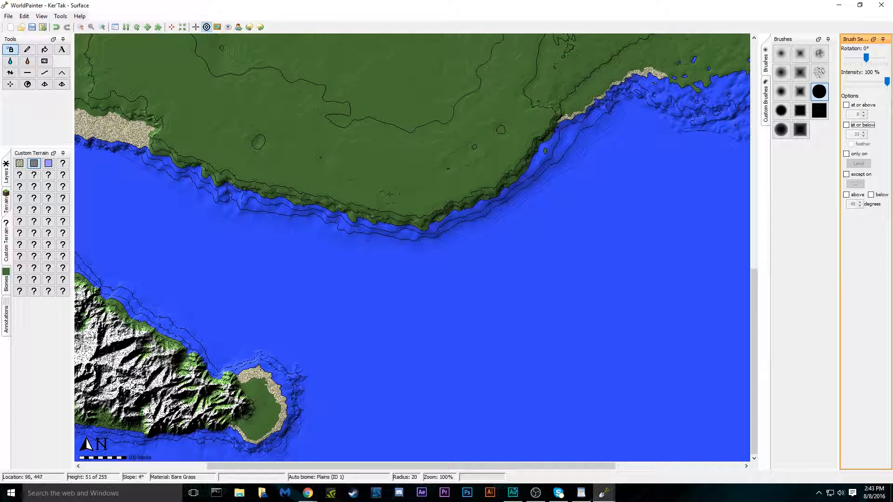
drag(407, 199, 408, 166)
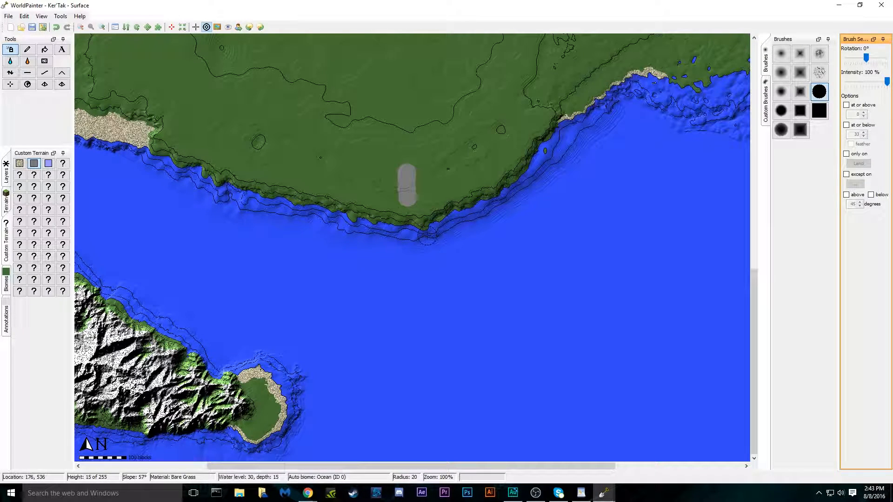
key(ctrl+z)
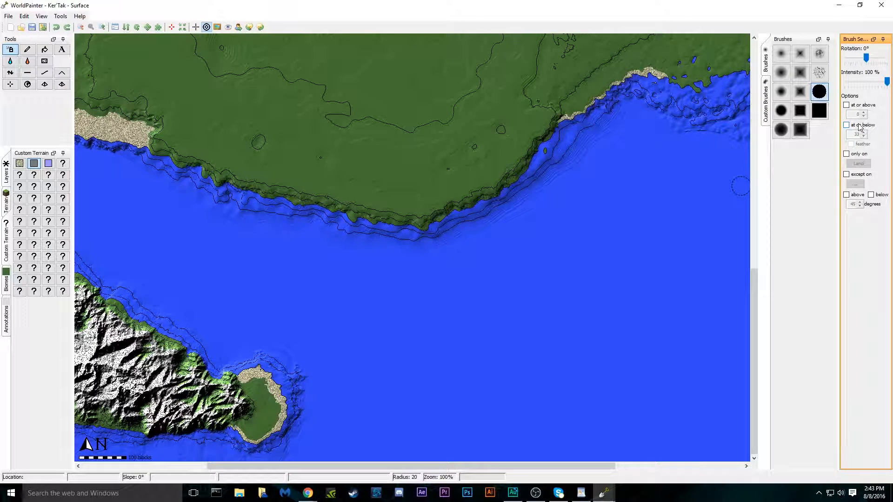
Step: Limit the Cliffs brush to Land only and to slopes above 60 degrees
click(864, 175)
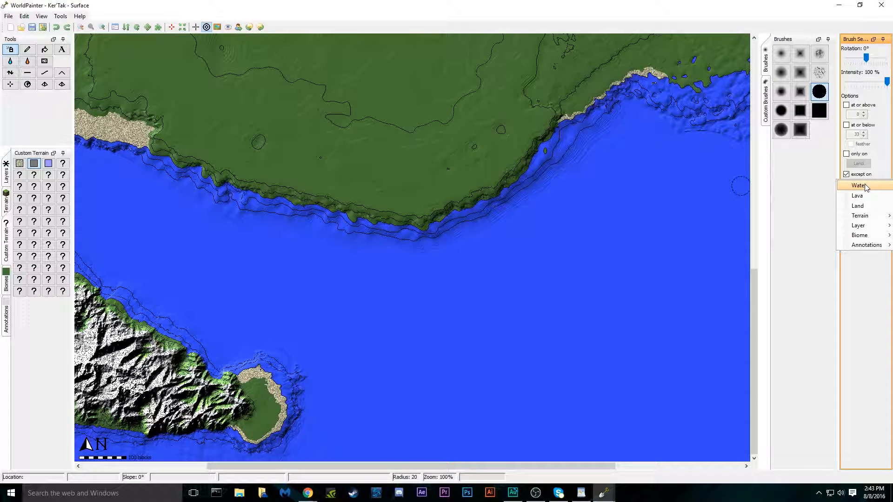
click(862, 185)
click(854, 176)
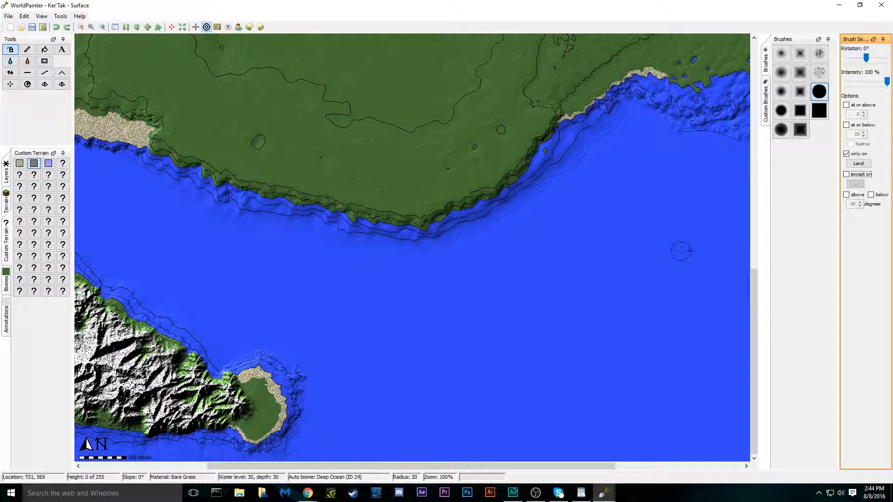
click(859, 204)
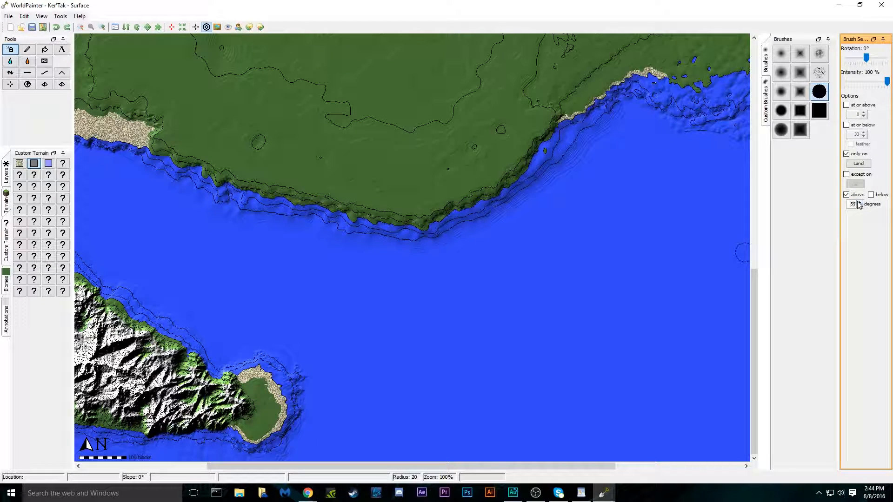
Step: Paint Cliffs over the steep sides of the round island and the main island's mountain range, enlarging the brush radius to 300
scroll(424, 248, up, 5)
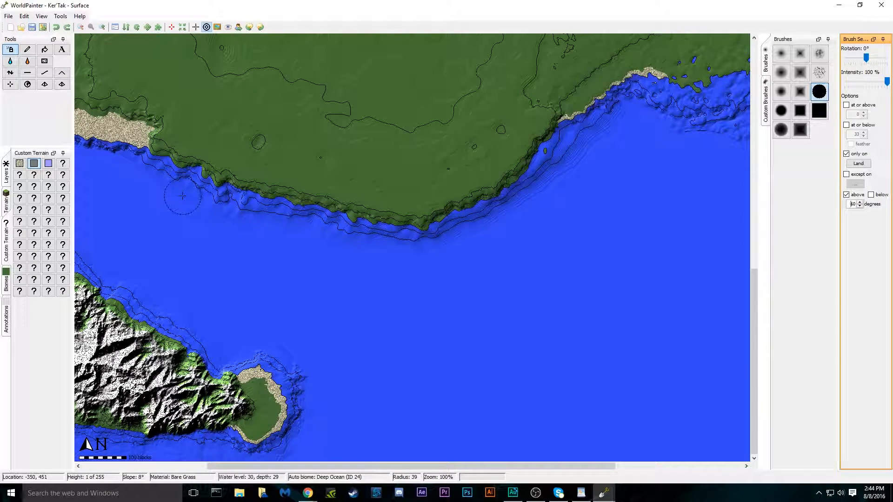
ctrl+scroll(498, 267, down, 1)
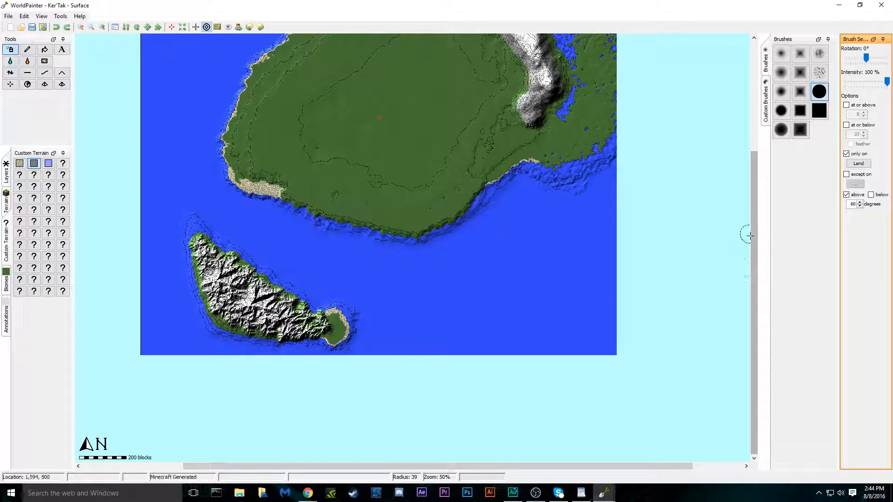
scroll(751, 233, up, 1)
drag(750, 233, 751, 142)
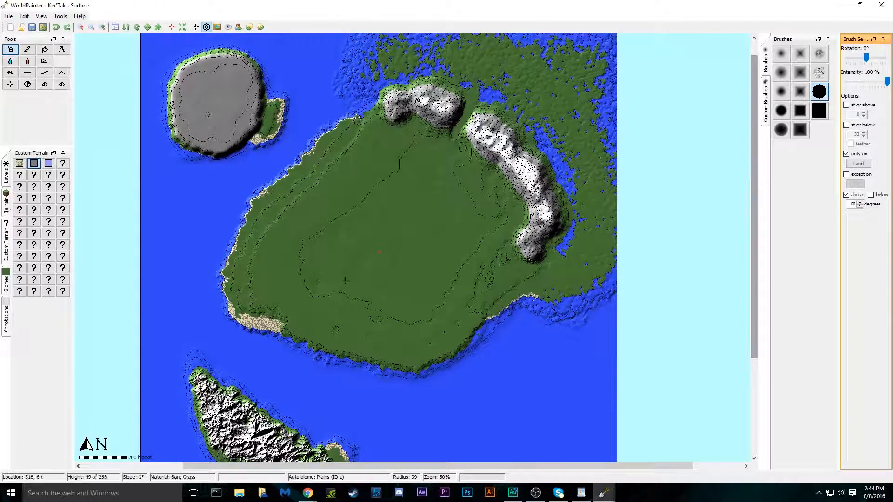
scroll(323, 272, down, 1)
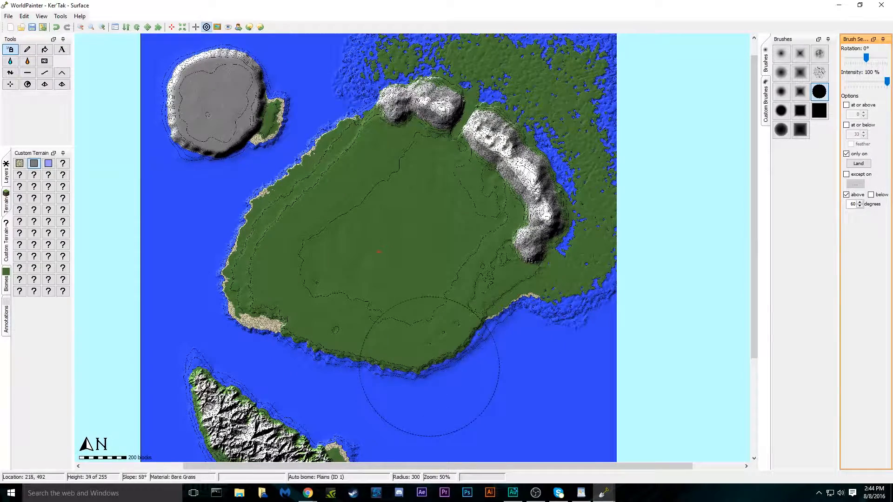
Step: Lower the slope limit to above 45 degrees and paint Cliffs along the main island's south coast and northwest ridge
click(861, 207)
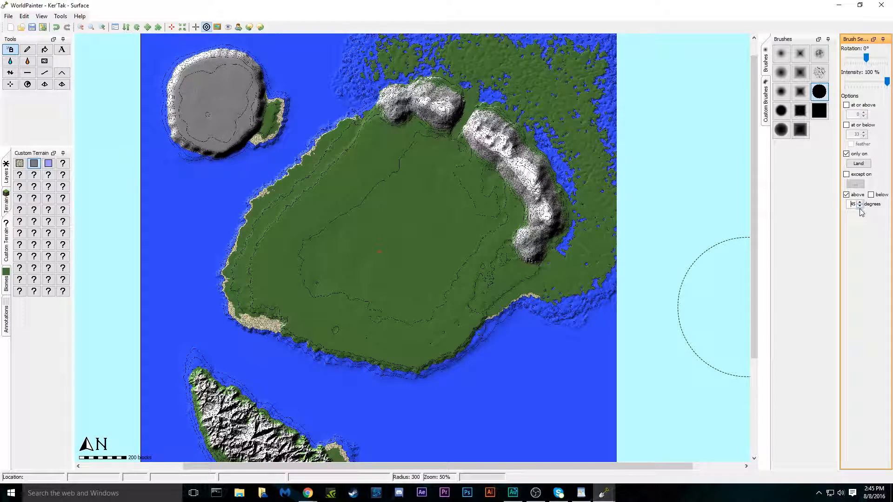
scroll(453, 347, down, 10)
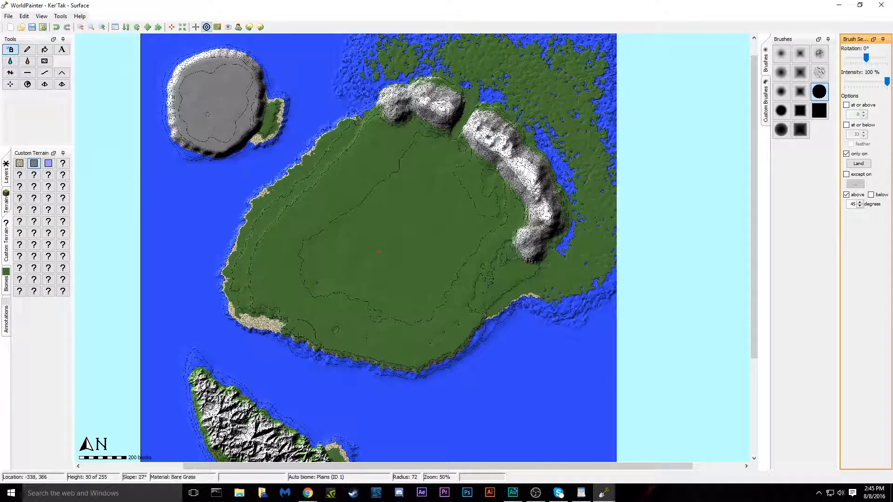
scroll(307, 344, up, 1)
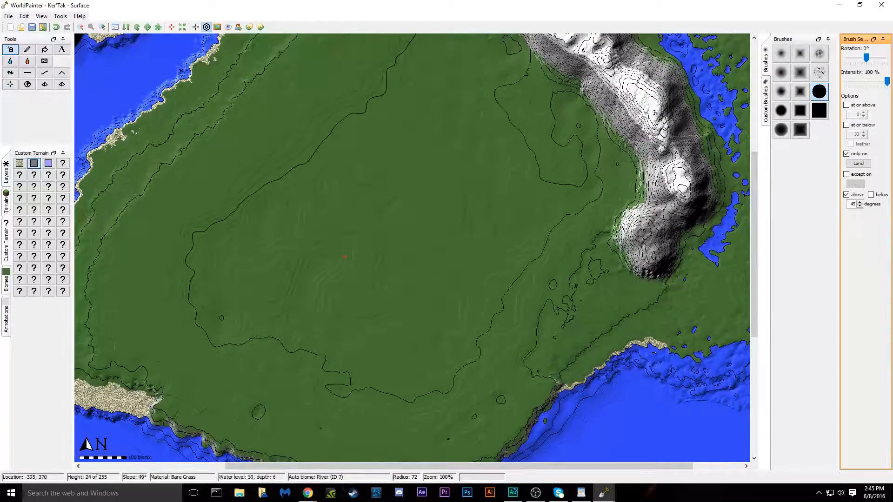
scroll(279, 300, down, 15)
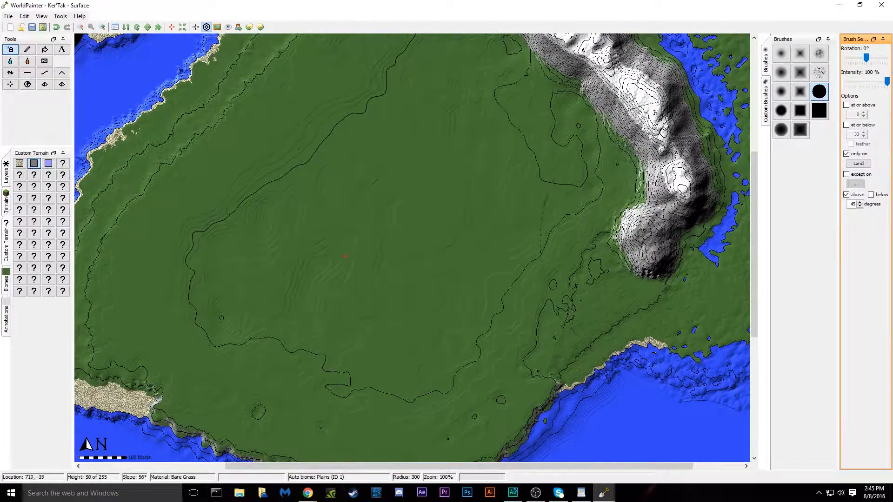
scroll(454, 233, down, 1)
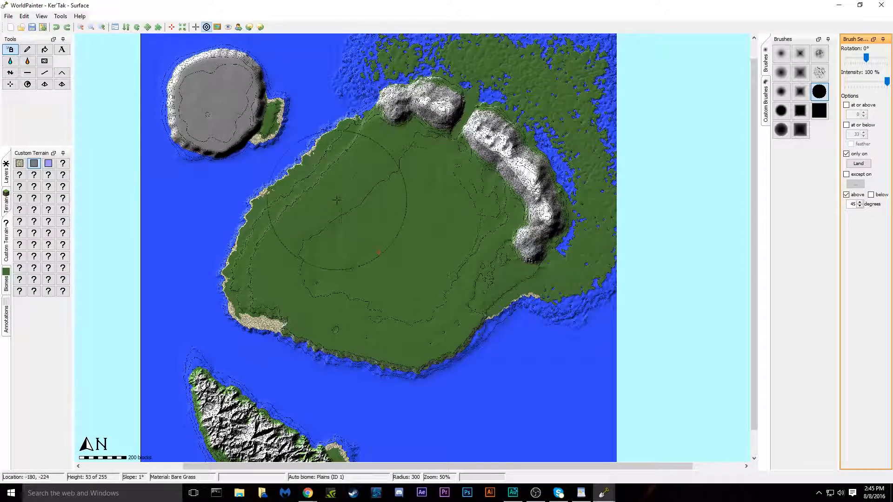
scroll(335, 191, down, 8)
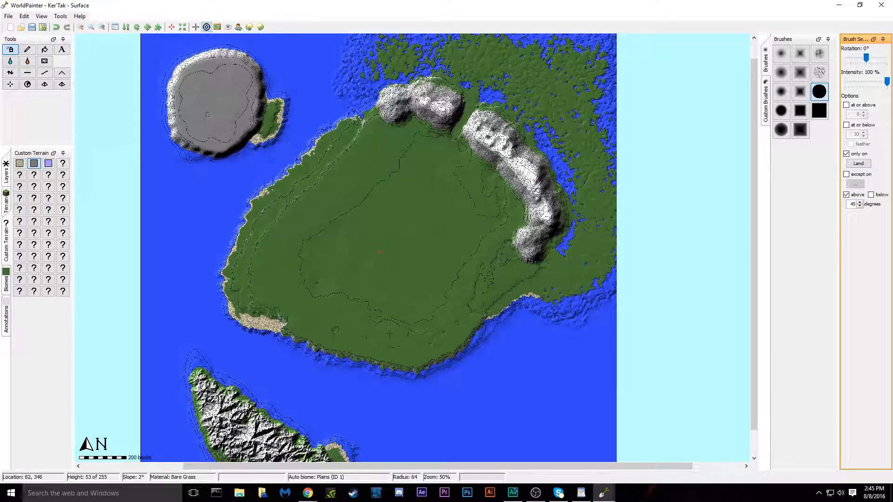
Step: Raise the slope limit to above 60 degrees and paint Cliffs over the southern mountainous island's steep slopes with a large brush
drag(752, 181, 753, 269)
scroll(272, 434, down, 10)
click(860, 202)
click(860, 203)
click(860, 202)
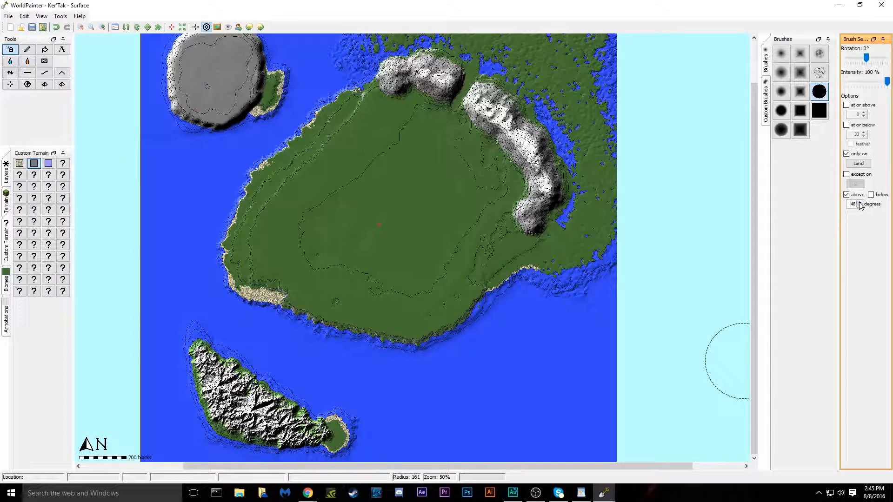
click(860, 202)
click(860, 203)
drag(299, 441, 223, 370)
scroll(214, 366, down, 5)
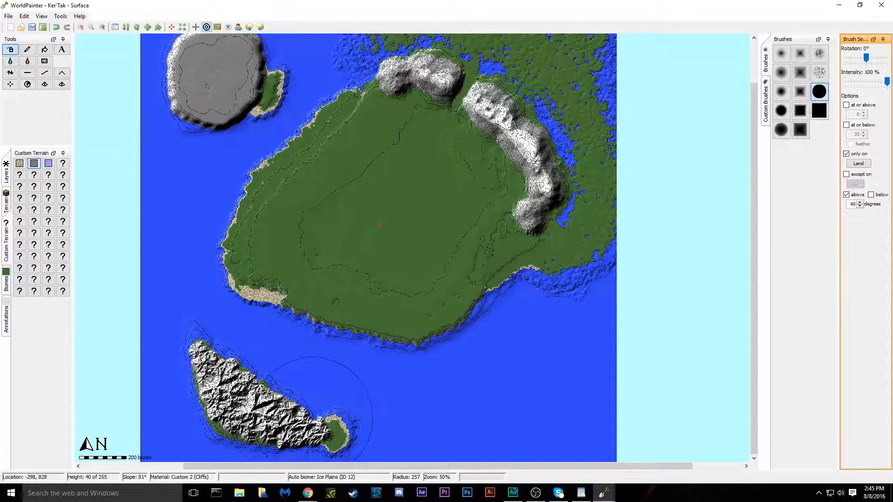
Step: Switch from the custom terrains to the Bare Grass terrain and reduce the brush radius to 87 for the round island
click(48, 163)
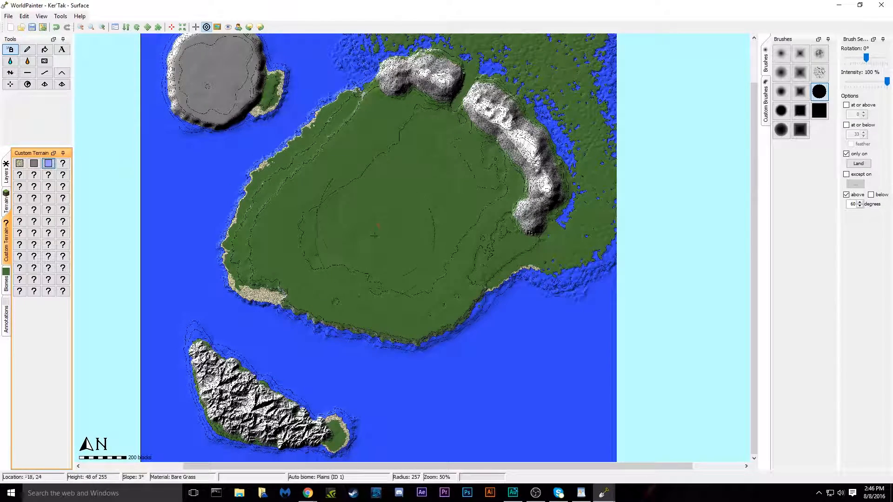
click(6, 202)
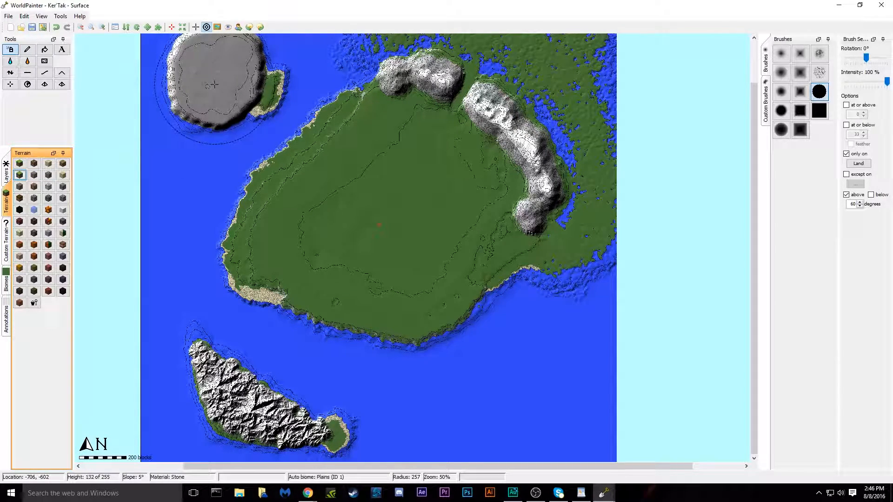
scroll(212, 99, down, 10)
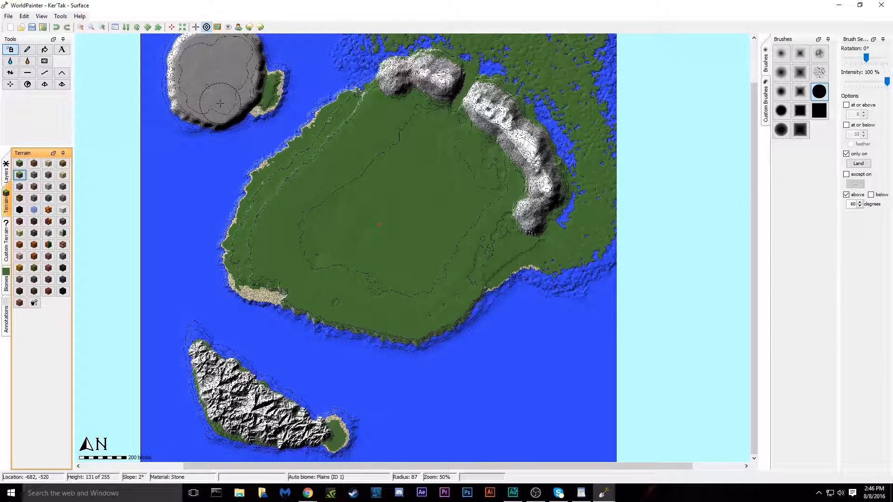
scroll(754, 182, up, 3)
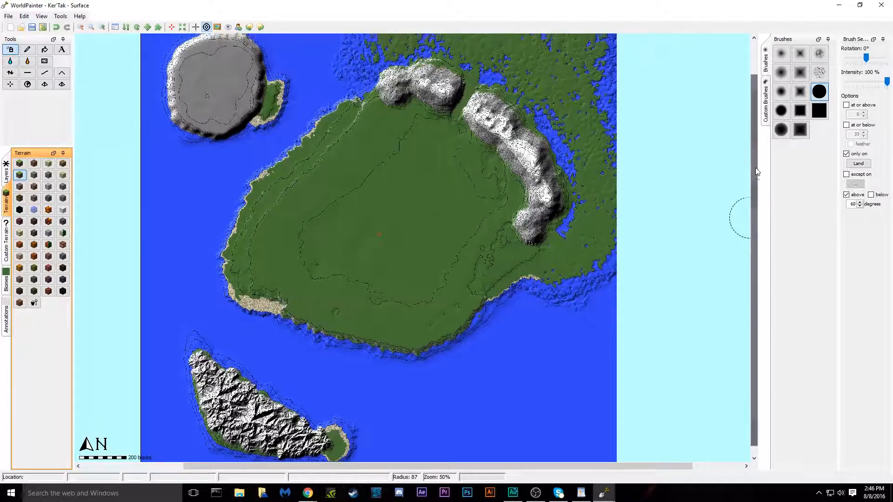
drag(449, 465, 346, 464)
ctrl+scroll(414, 248, up, 1)
drag(755, 225, 752, 93)
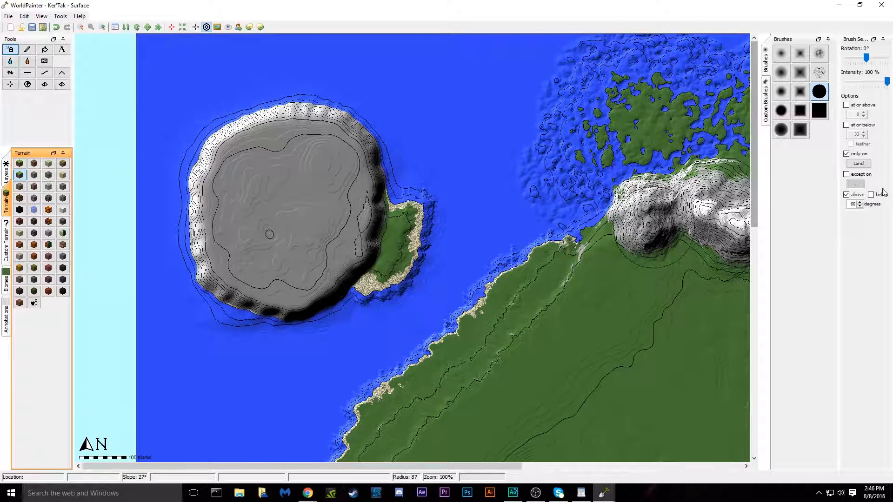
Step: Replace the slope limit with an at-or-above 128 height limit and paint Bare Grass over the round island's plateau
click(856, 195)
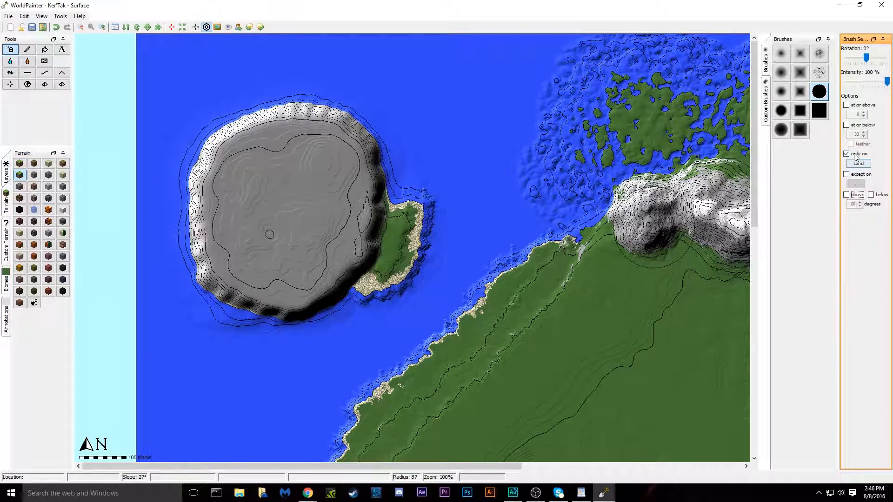
click(858, 107)
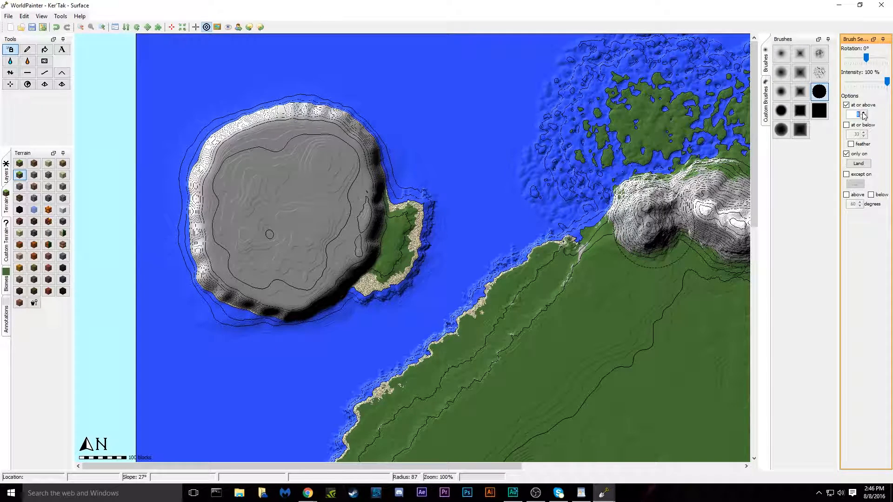
text(8)
scroll(275, 222, down, 13)
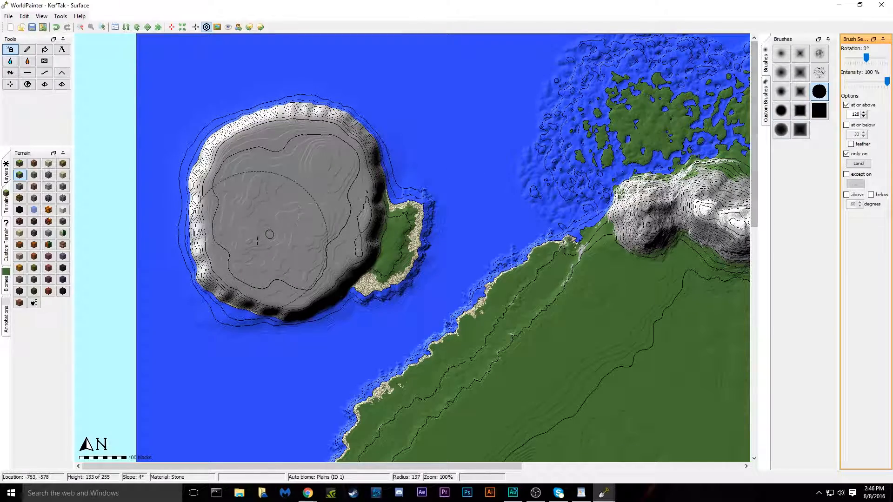
click(276, 222)
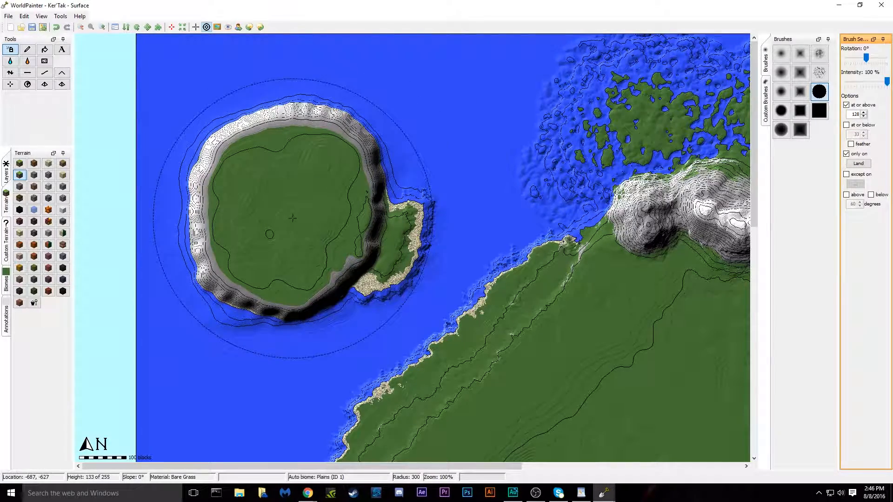
Step: Switch from terrain painting to biome painting and turn on the display of biomes on the map
key(minus)
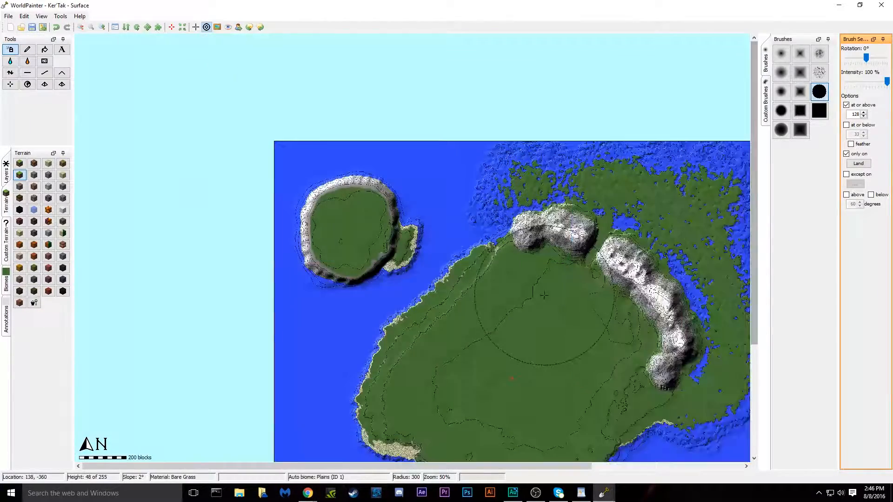
drag(755, 199, 754, 272)
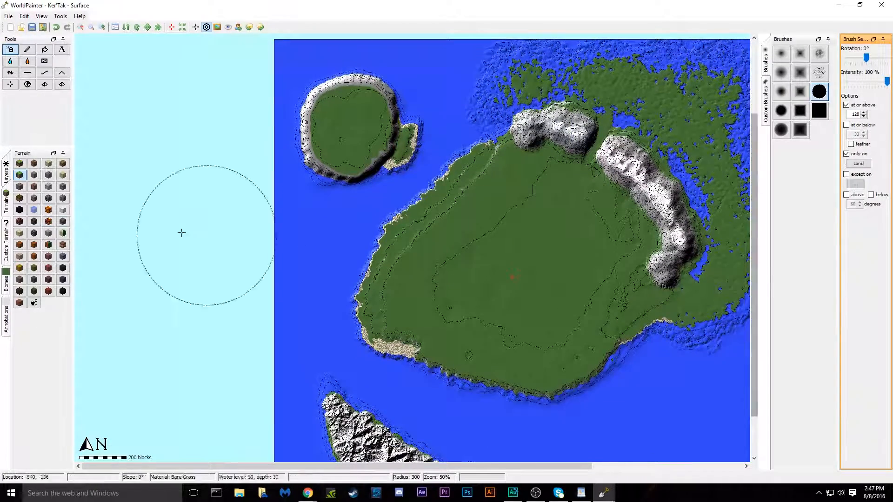
click(6, 283)
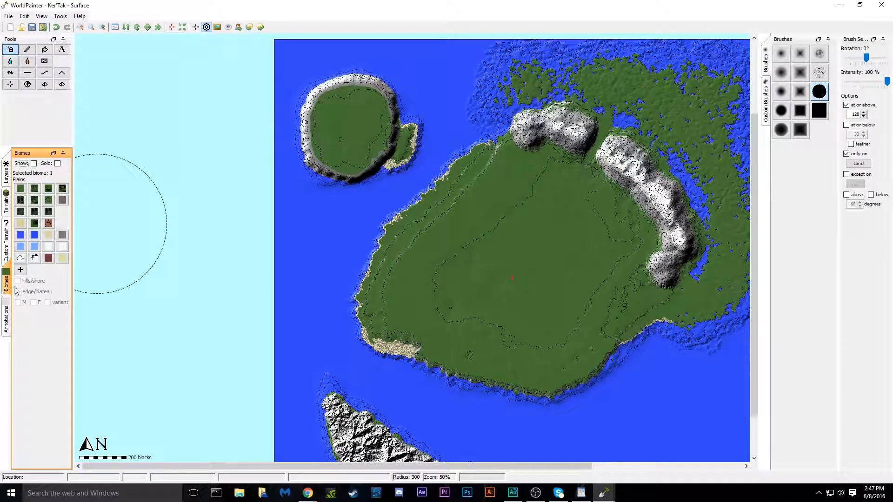
click(6, 249)
click(6, 284)
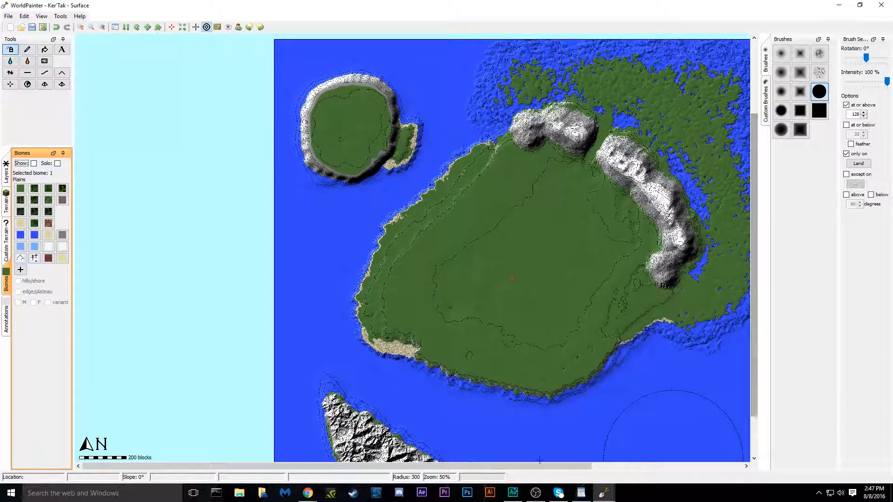
drag(544, 467, 605, 467)
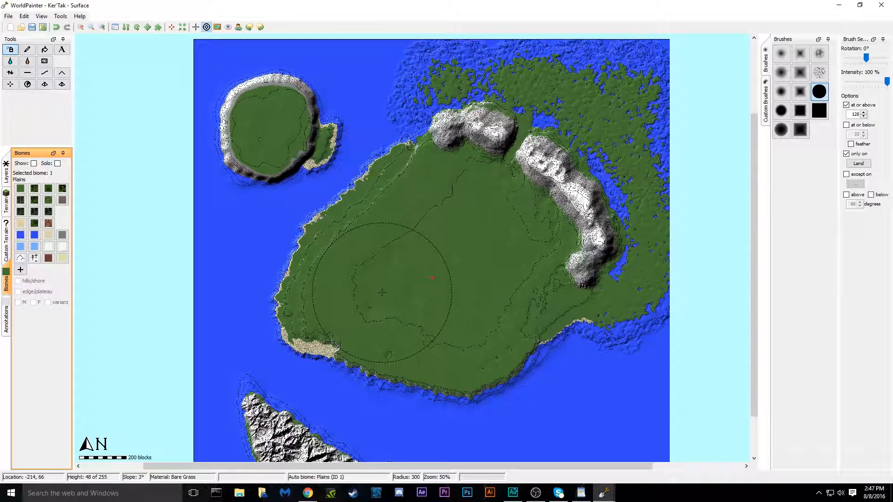
click(35, 189)
scroll(431, 280, down, 9)
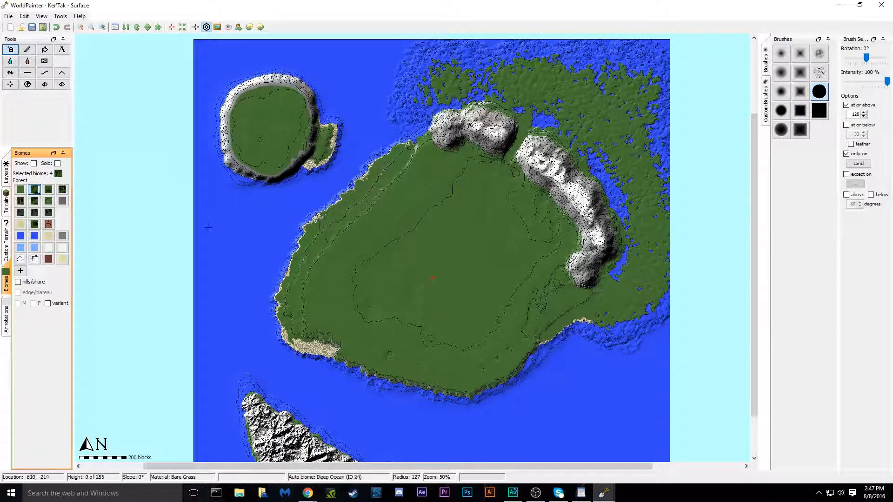
click(20, 191)
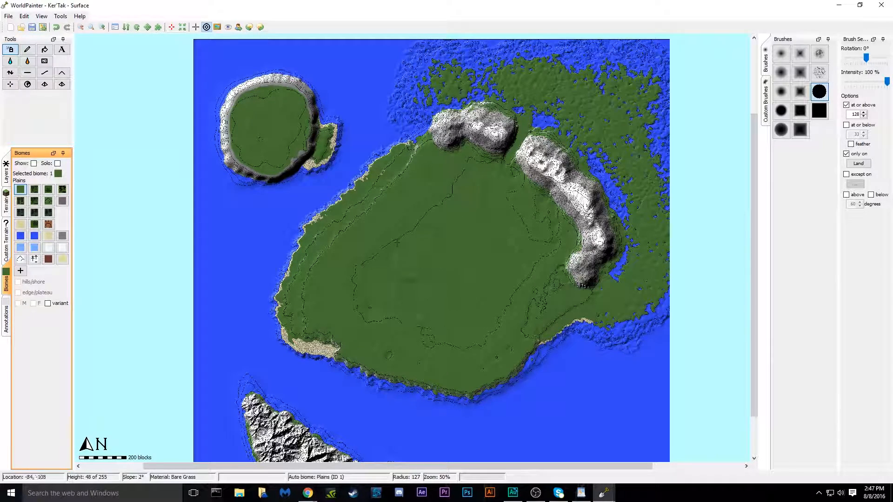
click(33, 163)
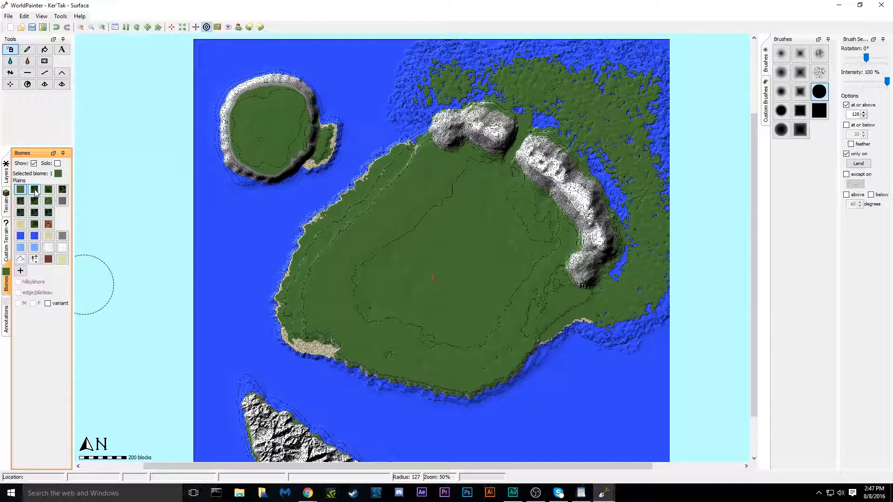
Step: Remove the at-or-above height limit and paint the Forest biome over the main island's central area with a brush radius of 57
scroll(467, 172, down, 6)
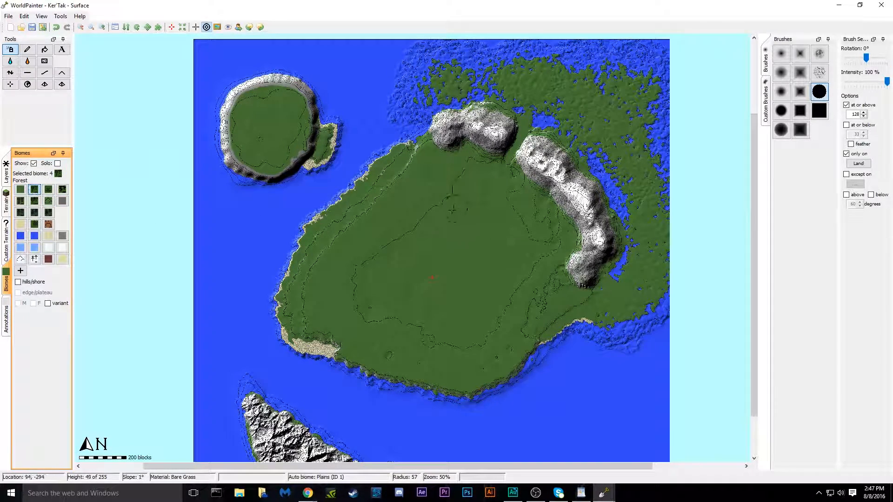
click(860, 106)
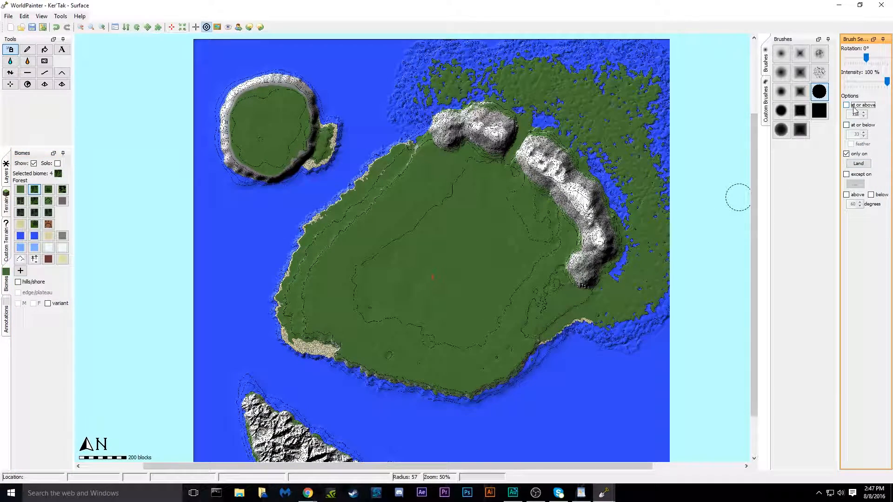
mouse_move(445, 218)
mouse_down()
mouse_move(376, 259)
mouse_move(370, 312)
mouse_move(482, 333)
mouse_move(535, 251)
mouse_move(502, 199)
mouse_move(453, 213)
mouse_move(463, 237)
mouse_move(450, 256)
mouse_move(406, 274)
mouse_move(453, 297)
mouse_move(486, 272)
mouse_move(482, 245)
mouse_up()
Step: Reduce the brush radius to 32 and paint the Forest biome around the base of the main island's mountain range, finishing at radius 20
scroll(407, 276, down, 9)
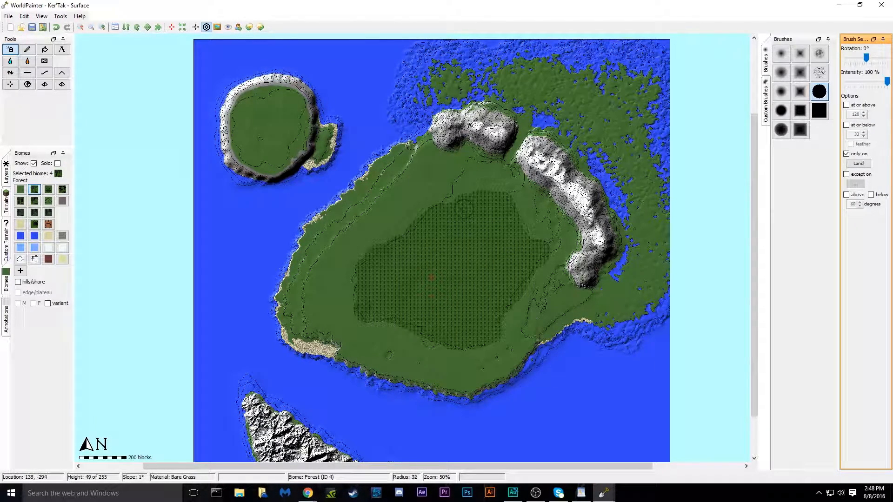
mouse_move(430, 153)
mouse_down()
mouse_move(424, 140)
mouse_move(440, 152)
mouse_up()
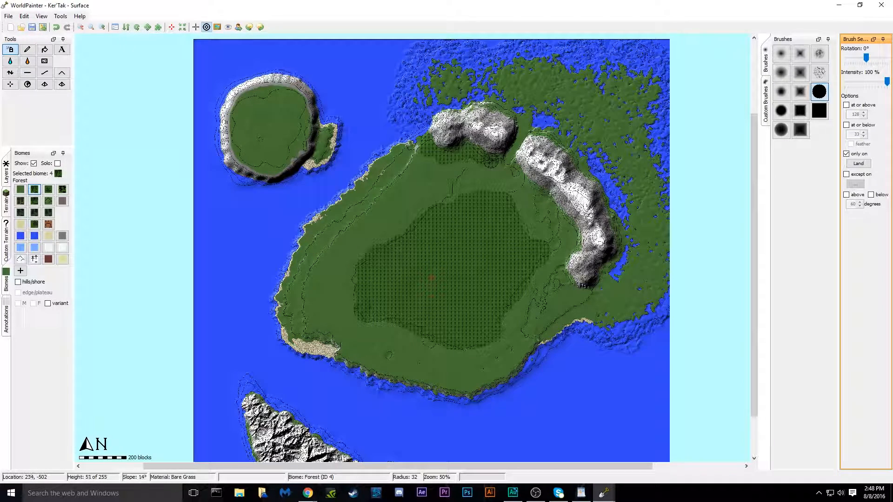
mouse_move(505, 154)
mouse_down()
mouse_move(521, 140)
mouse_move(520, 181)
mouse_move(571, 246)
mouse_move(561, 261)
mouse_move(549, 245)
mouse_move(563, 215)
mouse_up()
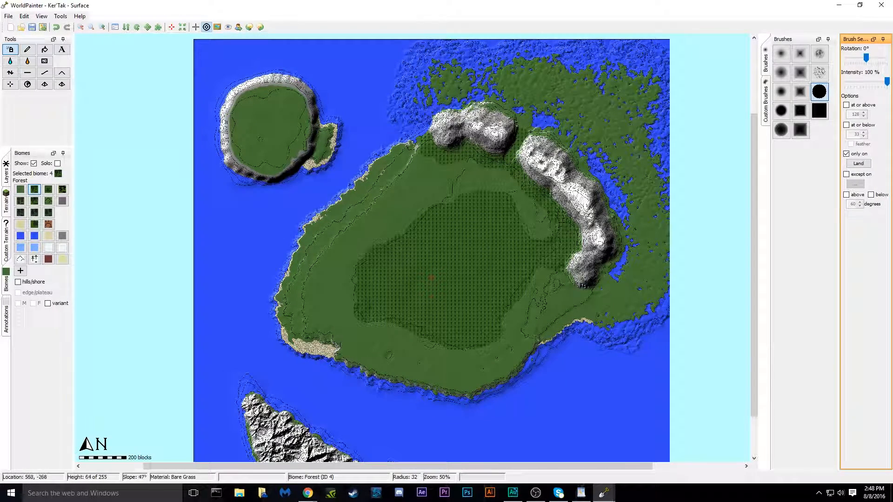
mouse_move(572, 287)
mouse_down()
mouse_move(583, 294)
mouse_move(602, 277)
mouse_move(620, 237)
mouse_move(604, 193)
mouse_move(565, 150)
mouse_move(505, 114)
mouse_move(469, 106)
mouse_move(440, 112)
mouse_move(425, 131)
mouse_move(429, 159)
mouse_up()
scroll(593, 293, up, 4)
scroll(367, 218, down, 1)
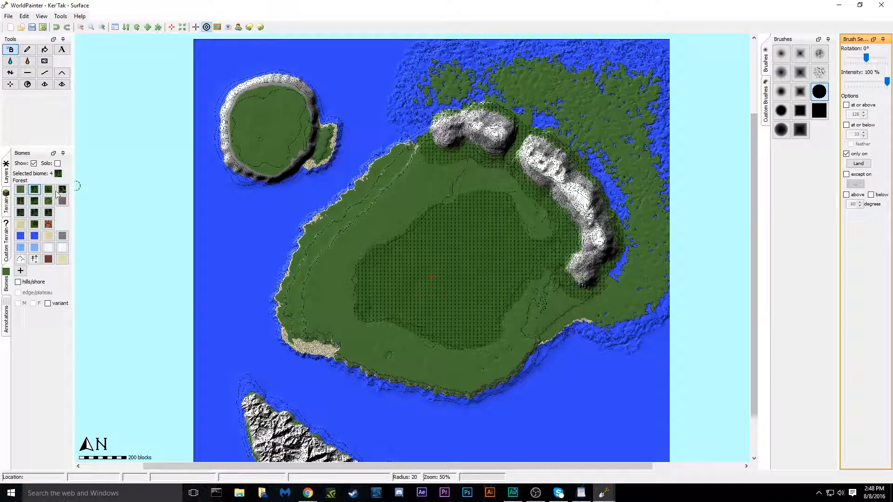
Step: Paint the Swampland biome over the broken-up marshland north and east of the mountain range with a brush radius of 103
click(50, 195)
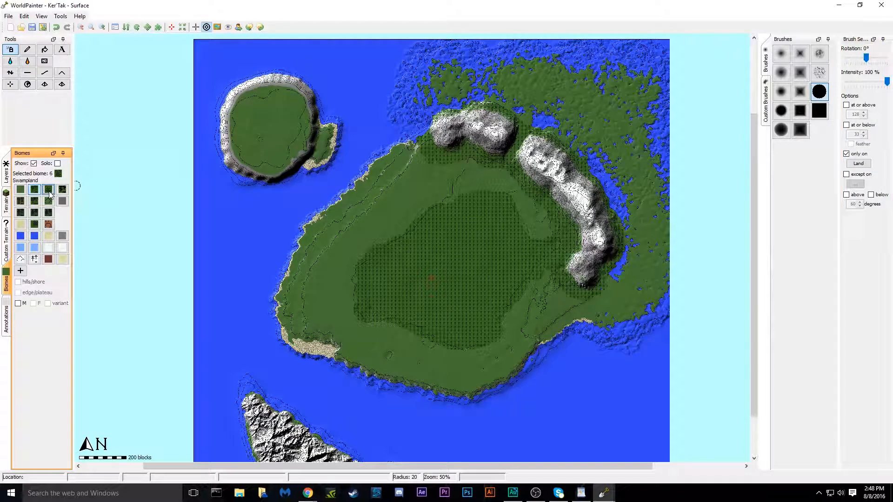
click(590, 90)
mouse_move(589, 90)
mouse_down()
mouse_move(628, 84)
mouse_move(642, 121)
mouse_move(534, 74)
mouse_move(568, 56)
mouse_move(432, 84)
mouse_move(596, 135)
mouse_move(548, 142)
mouse_move(639, 202)
mouse_up()
key(ctrl+z)
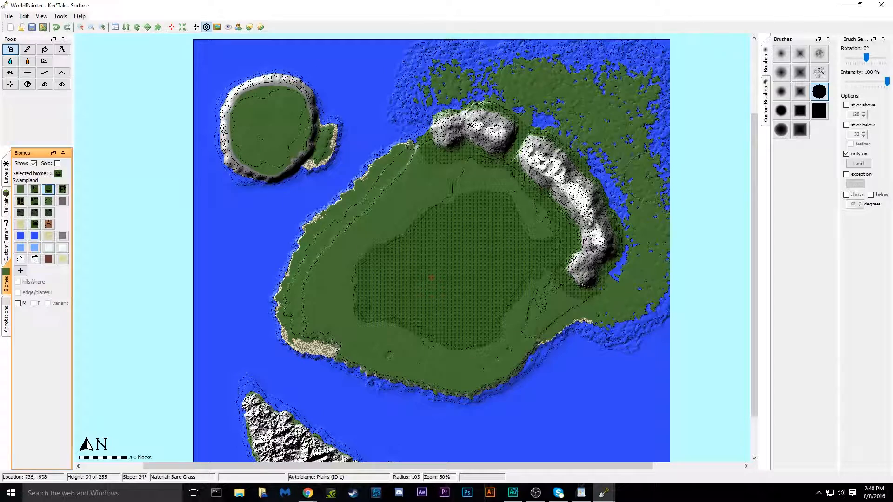
mouse_move(537, 97)
mouse_down()
mouse_move(427, 86)
mouse_move(530, 77)
mouse_move(593, 93)
mouse_move(553, 95)
mouse_move(571, 121)
mouse_move(621, 156)
mouse_move(633, 80)
mouse_up()
mouse_move(649, 125)
mouse_down()
mouse_move(650, 270)
mouse_move(626, 303)
mouse_move(620, 296)
mouse_up()
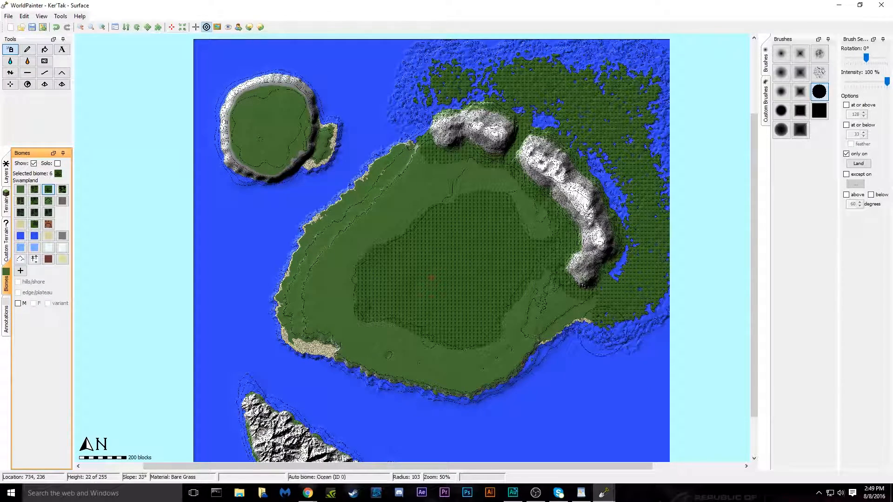
Step: Paint the Extreme Hills biome over the southern mountainous island with a brush radius of 108
click(56, 203)
drag(756, 264, 751, 338)
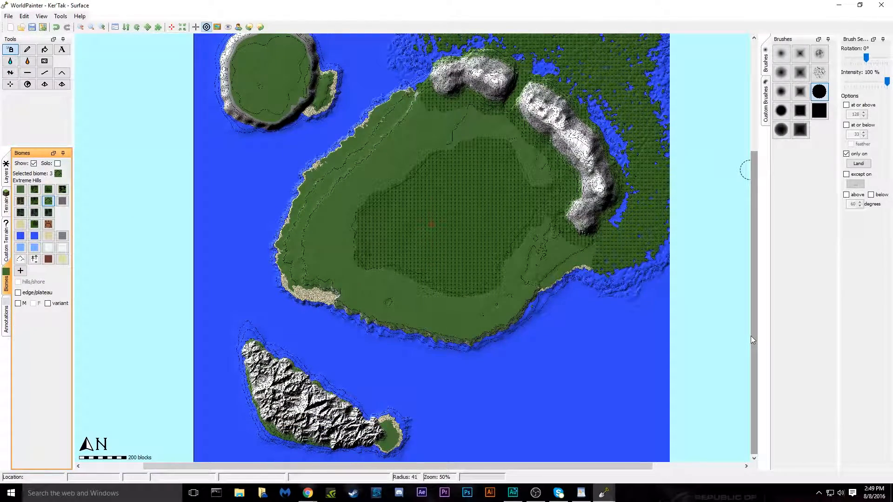
scroll(345, 435, down, 11)
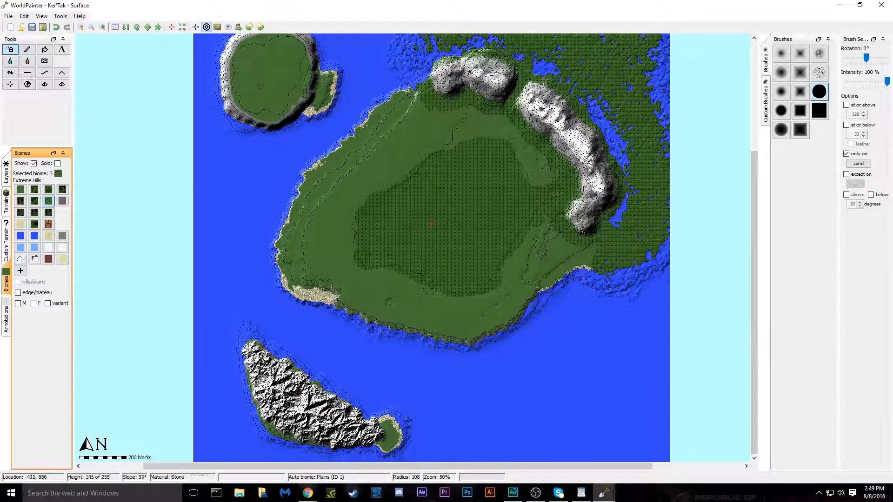
mouse_move(352, 424)
mouse_down()
mouse_move(312, 411)
mouse_move(268, 370)
mouse_move(269, 415)
mouse_up()
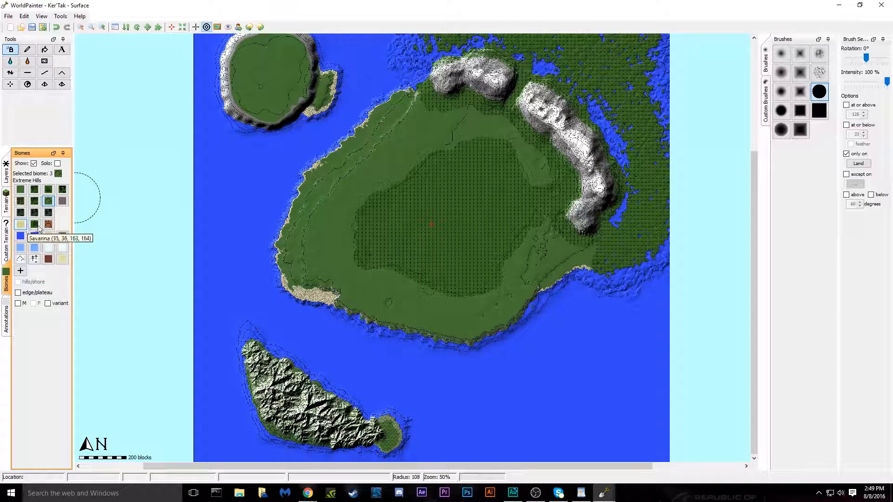
click(20, 236)
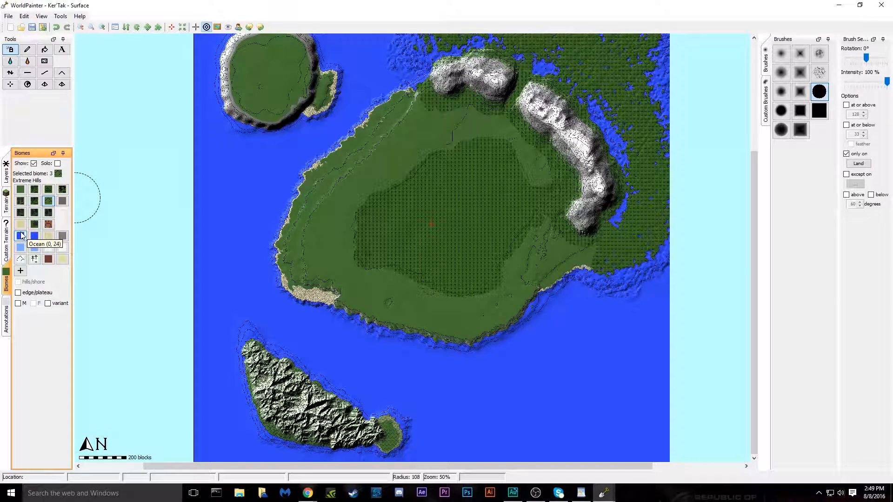
scroll(216, 182, down, 9)
scroll(216, 183, up, 5)
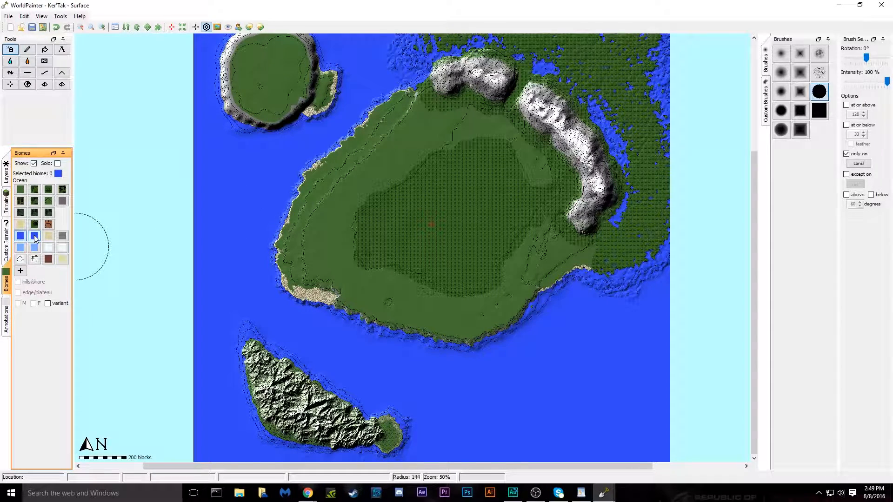
Step: Select the Beach biome and start painting it on the main island's southwest beach with a brush radius of 20
click(48, 236)
scroll(740, 320, up, 6)
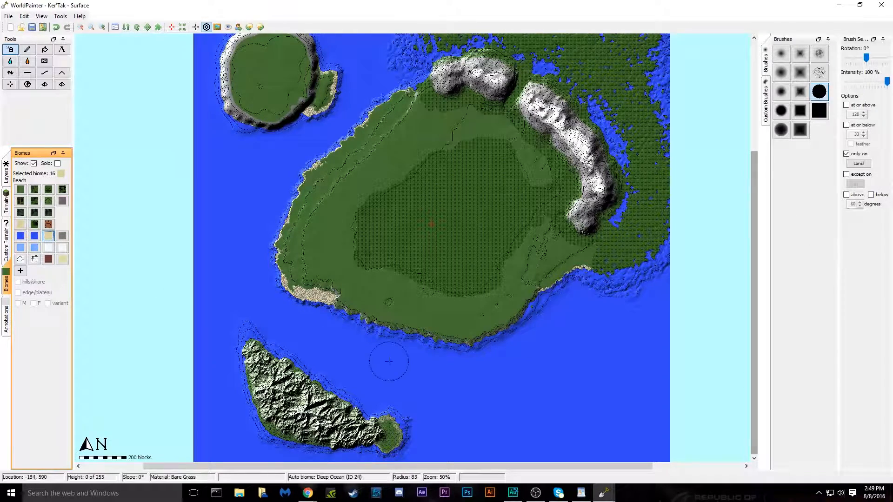
scroll(302, 304, up, 7)
ctrl+scroll(303, 305, up, 2)
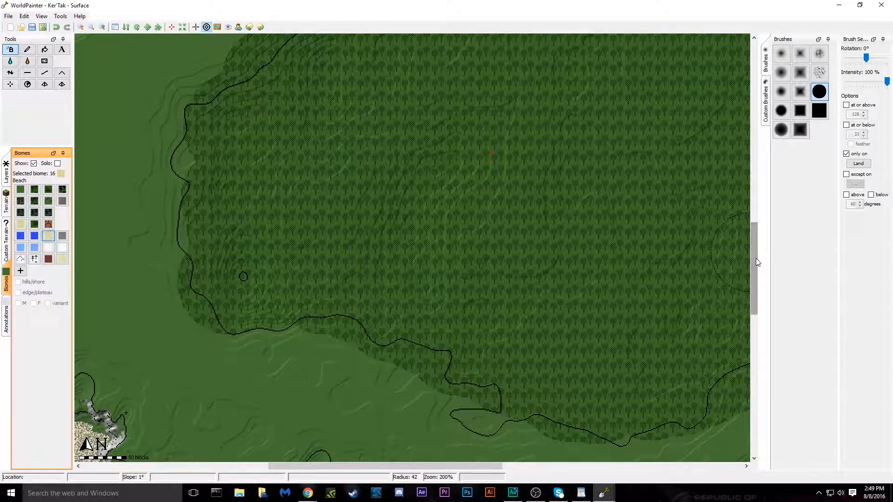
drag(757, 280, 757, 341)
drag(325, 466, 176, 466)
drag(754, 316, 754, 276)
drag(496, 363, 504, 340)
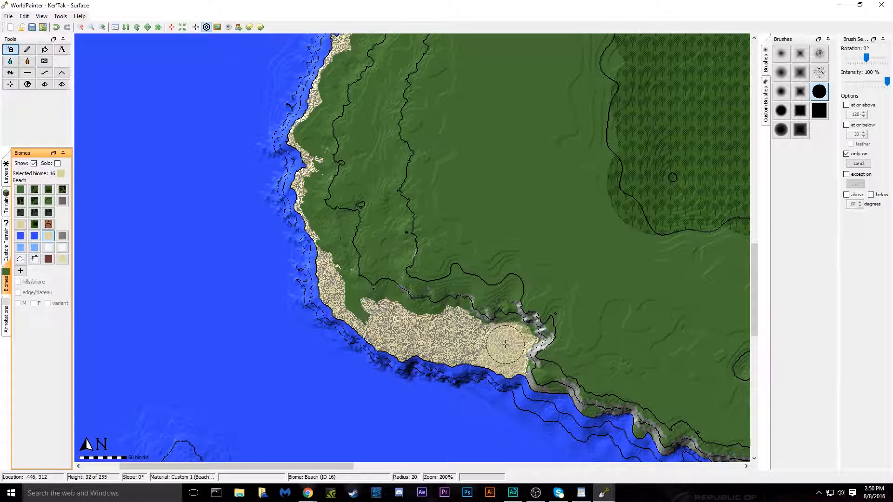
Step: Restrict the brush to paint only on the custom Beaches terrain
click(858, 164)
mouse_move(873, 199)
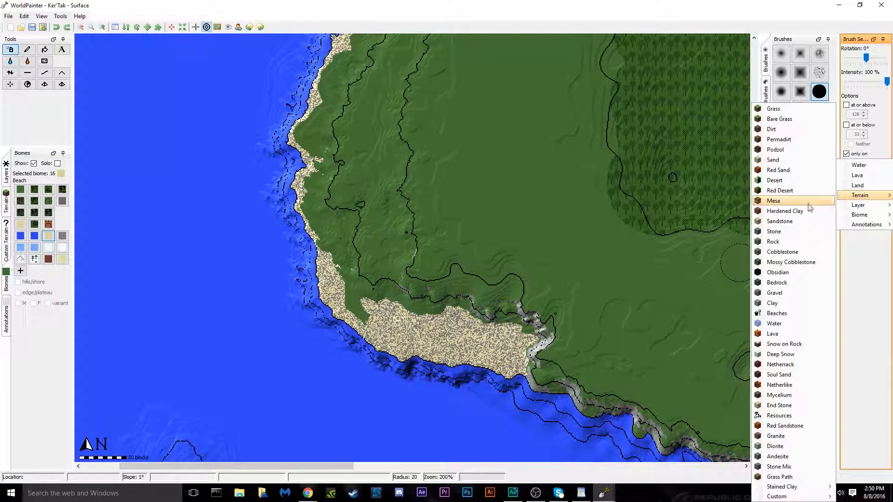
mouse_move(784, 497)
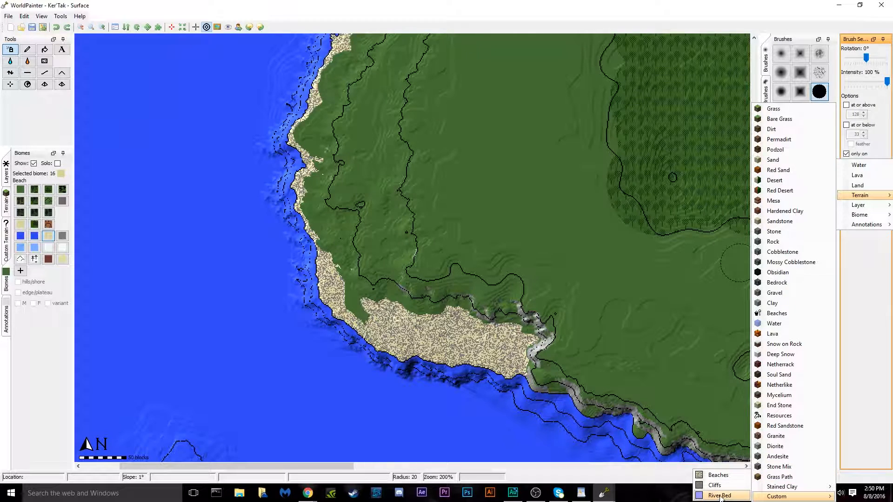
click(719, 475)
Step: Paint the Beach biome along the beaches of the southern island and the main island's west coast
ctrl+scroll(588, 290, down, 5)
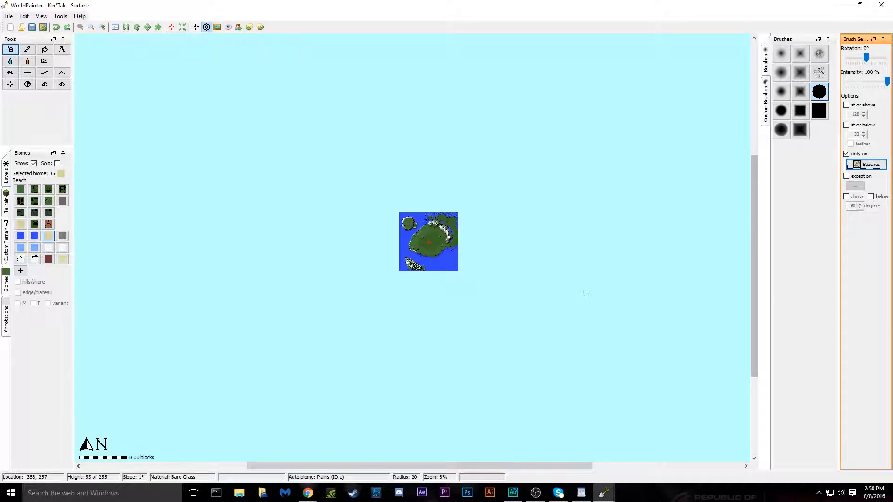
ctrl+scroll(421, 300, up, 2)
ctrl+scroll(421, 300, up, 1)
scroll(427, 352, down, 20)
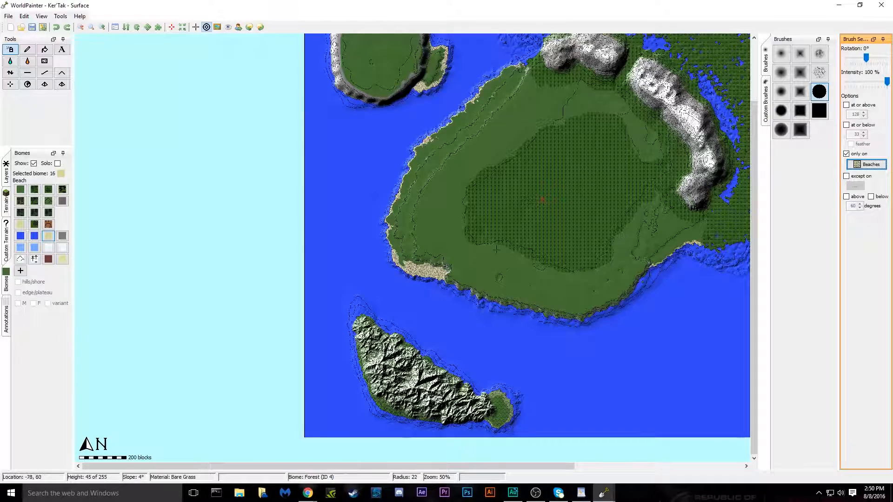
click(511, 397)
mouse_move(381, 357)
mouse_down()
mouse_move(443, 244)
mouse_move(494, 107)
mouse_move(396, 83)
mouse_up()
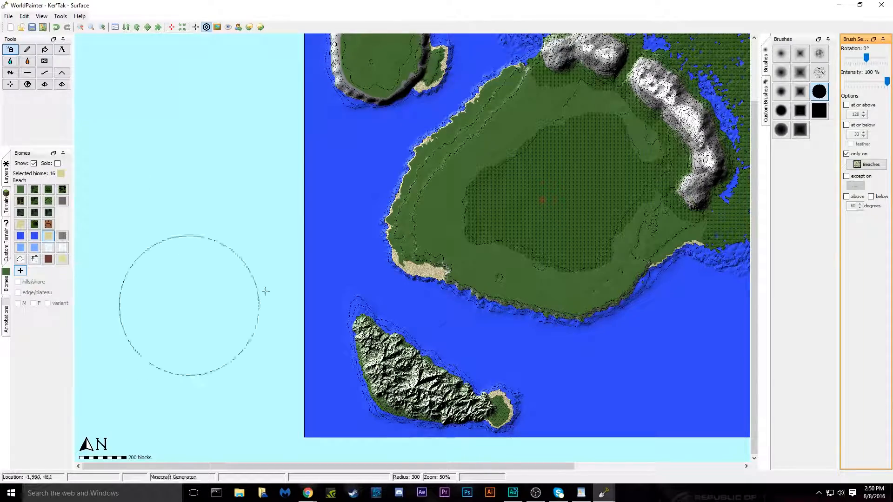
Step: Turn off the Beaches-only restriction and paint Roofed Forest over the round island's plateau and Plains over its low eastern shore
drag(758, 310, 758, 250)
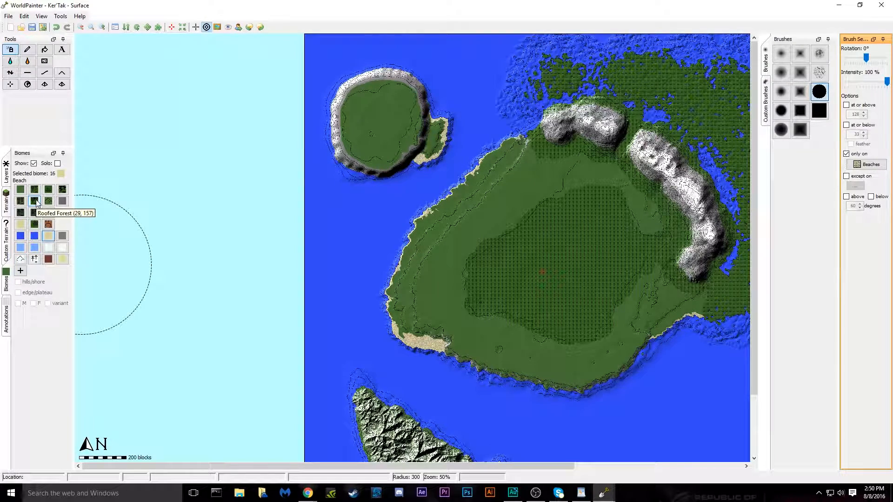
click(37, 203)
scroll(299, 110, down, 10)
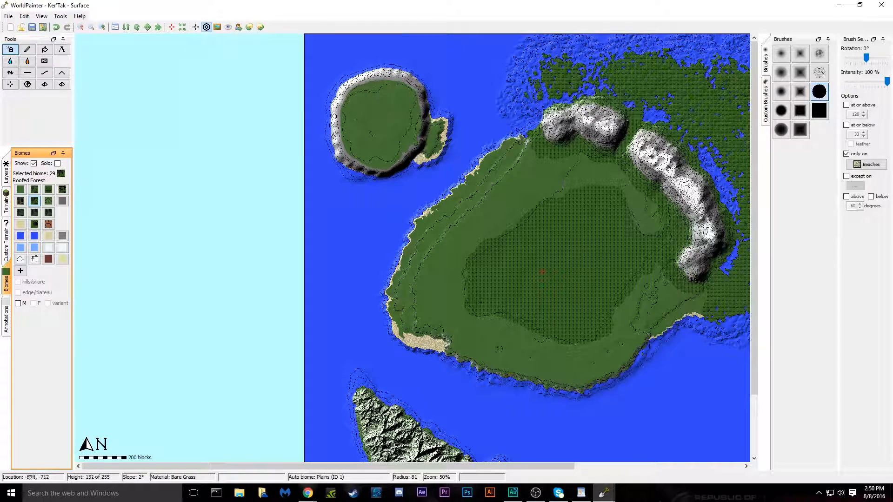
click(846, 153)
mouse_move(374, 84)
mouse_down()
mouse_move(372, 98)
mouse_move(356, 102)
mouse_move(372, 154)
mouse_move(393, 130)
mouse_move(400, 95)
mouse_up()
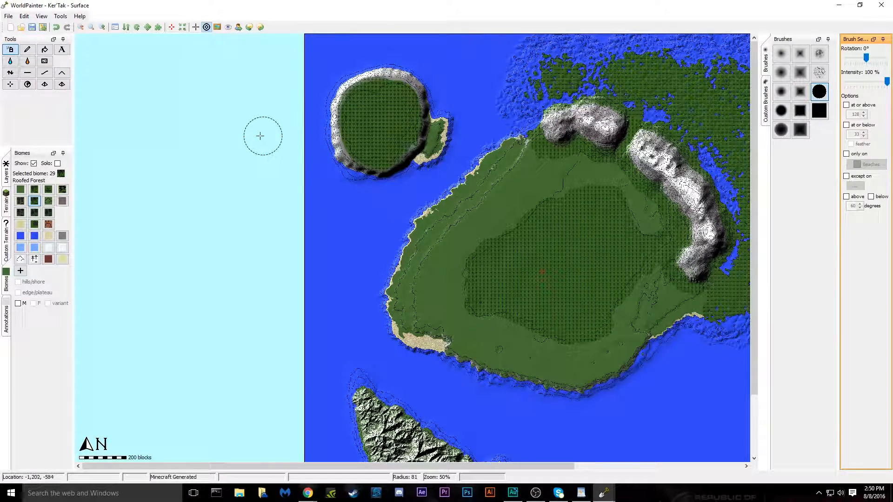
click(21, 189)
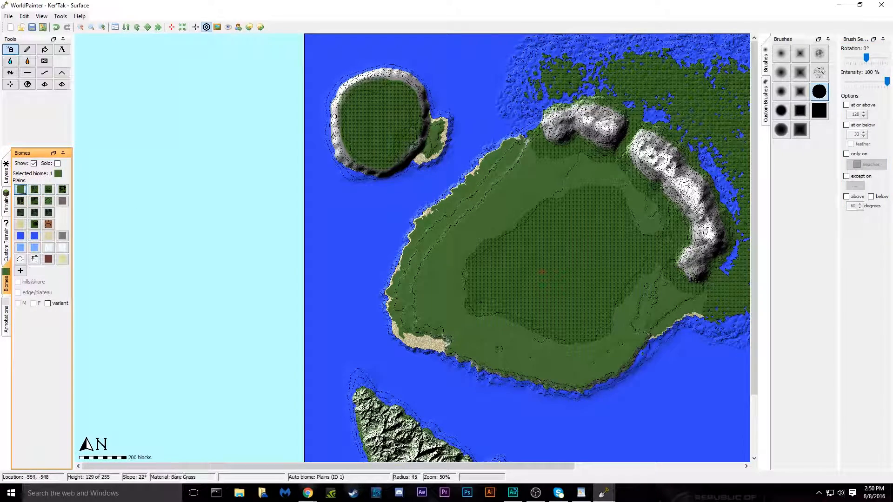
drag(430, 153, 428, 150)
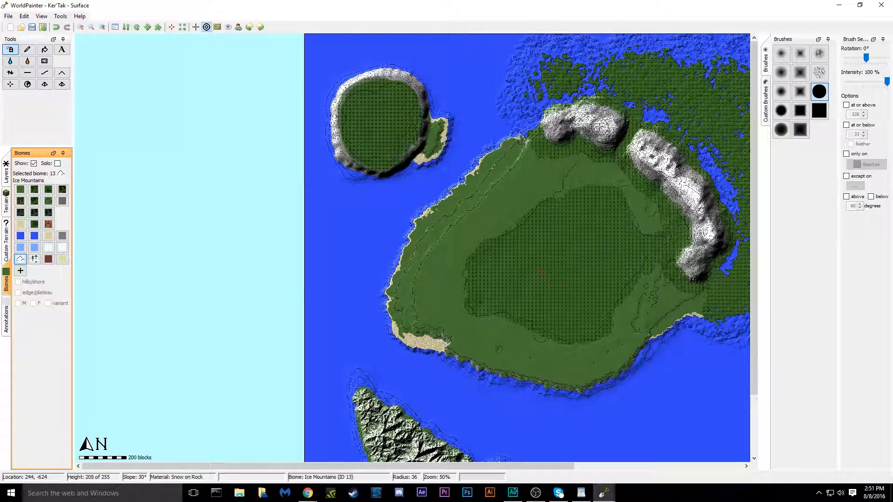
Step: Paint the Ice Mountains biome over the main island's mountain range with a brush radius of 36
mouse_move(559, 124)
mouse_down()
mouse_move(557, 132)
mouse_move(550, 123)
mouse_move(599, 115)
mouse_move(670, 157)
mouse_move(651, 141)
mouse_move(695, 189)
mouse_move(713, 227)
mouse_up()
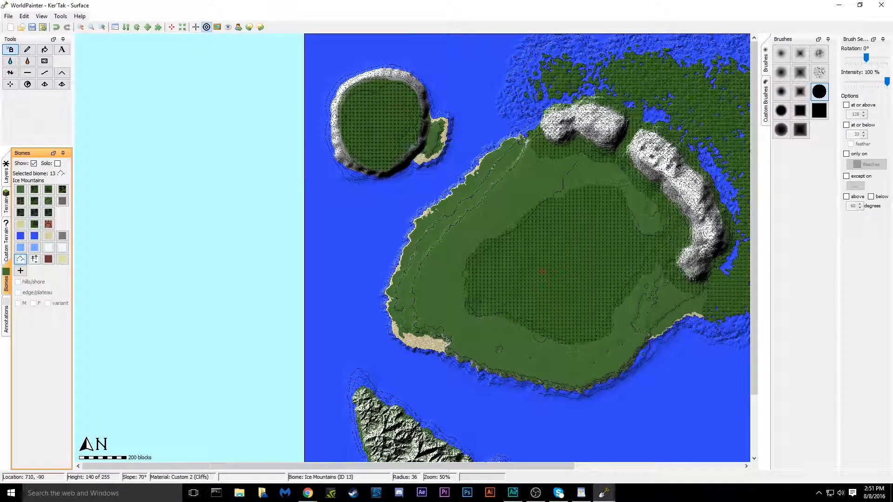
drag(688, 273, 700, 211)
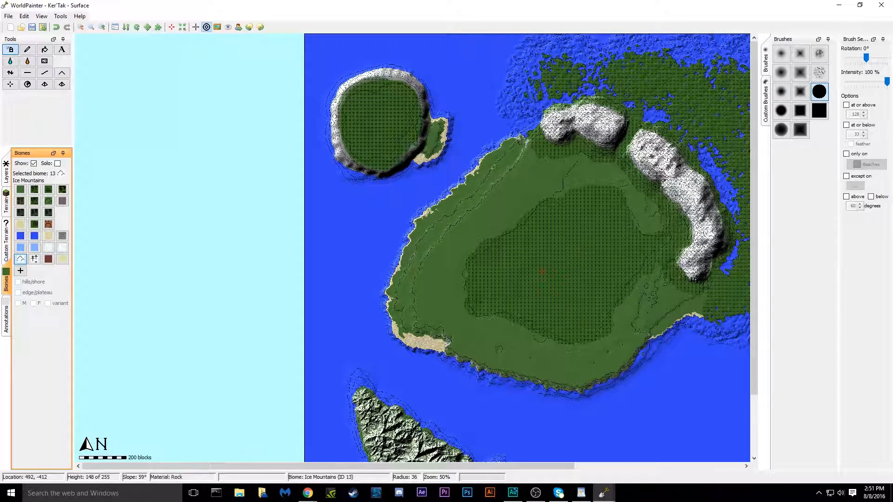
click(8, 251)
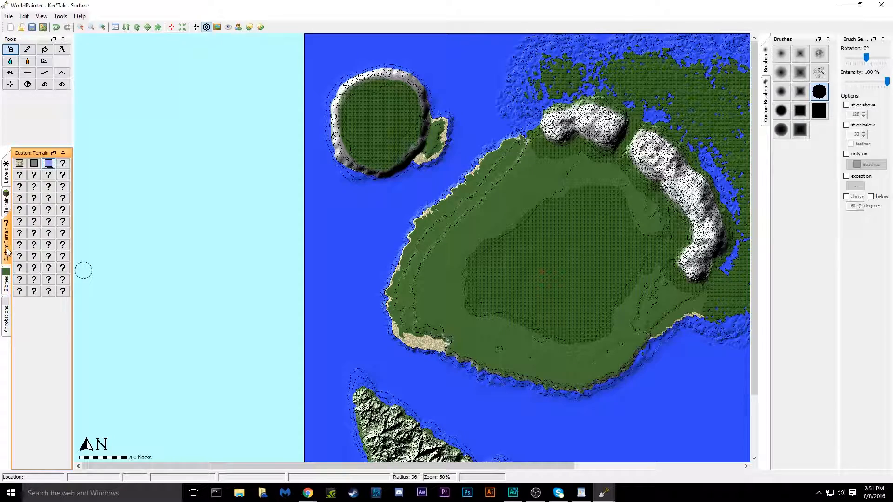
click(4, 192)
click(6, 167)
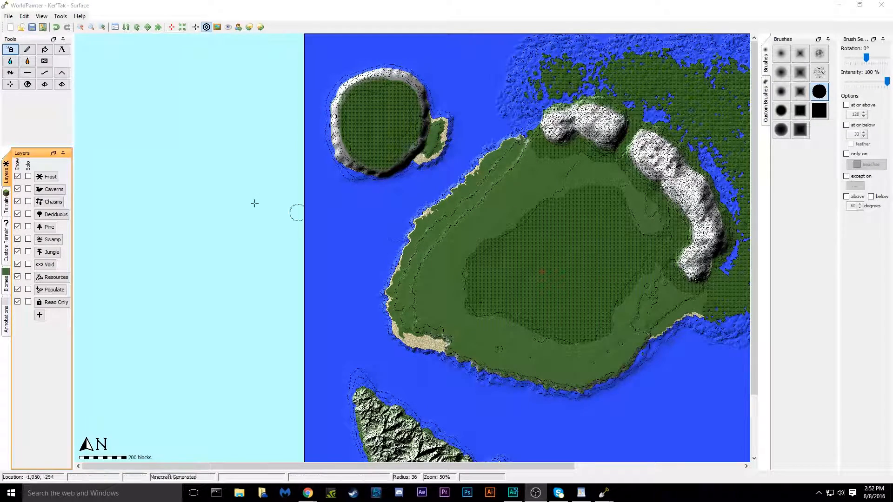
click(6, 244)
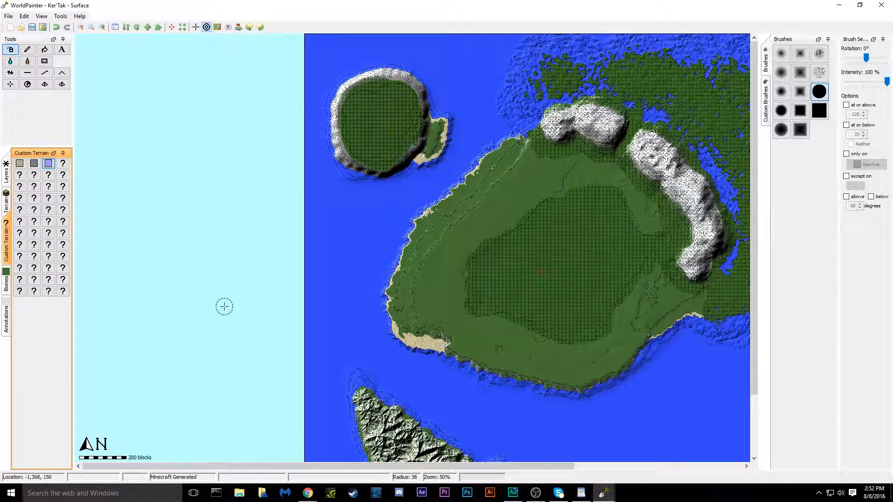